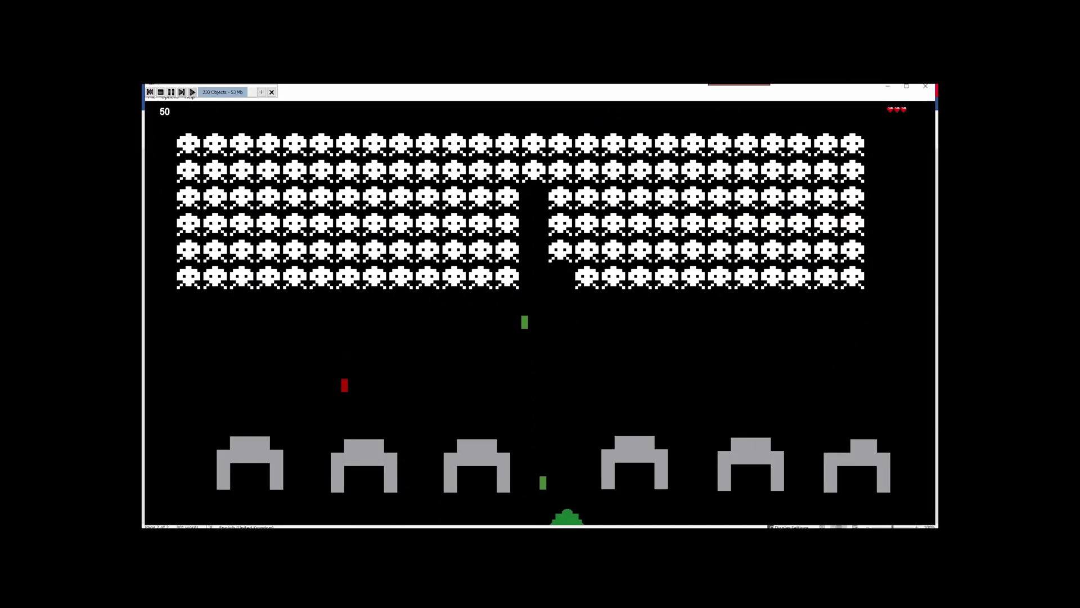
Play the Space Invaders demo, steering the ship left and right and firing at aliens.
key("Left")
key("space")
key("space")
key("Right")
key("space")
key("Right")
key("space")
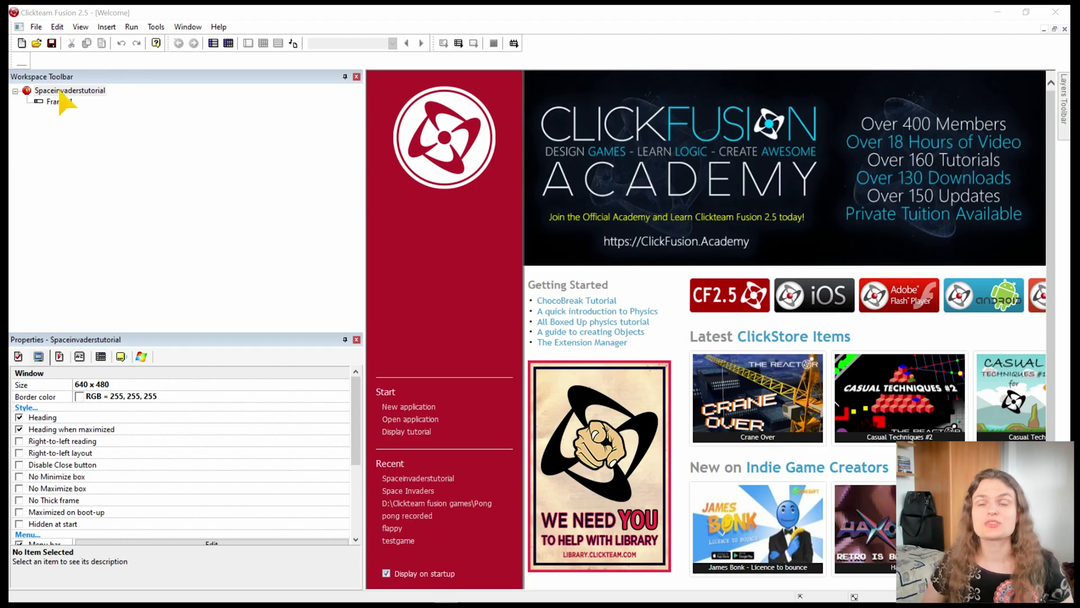
Make the window and Frame 1 1920 x 1080 and give Frame 1 a black background.
left_click(90, 384)
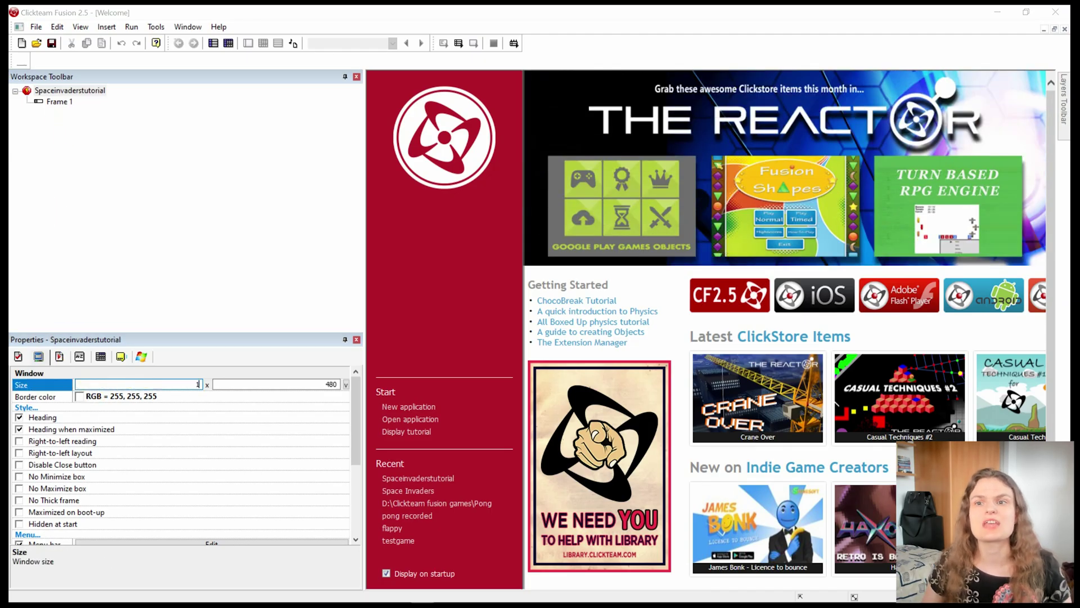
left_click(337, 384)
type("40")
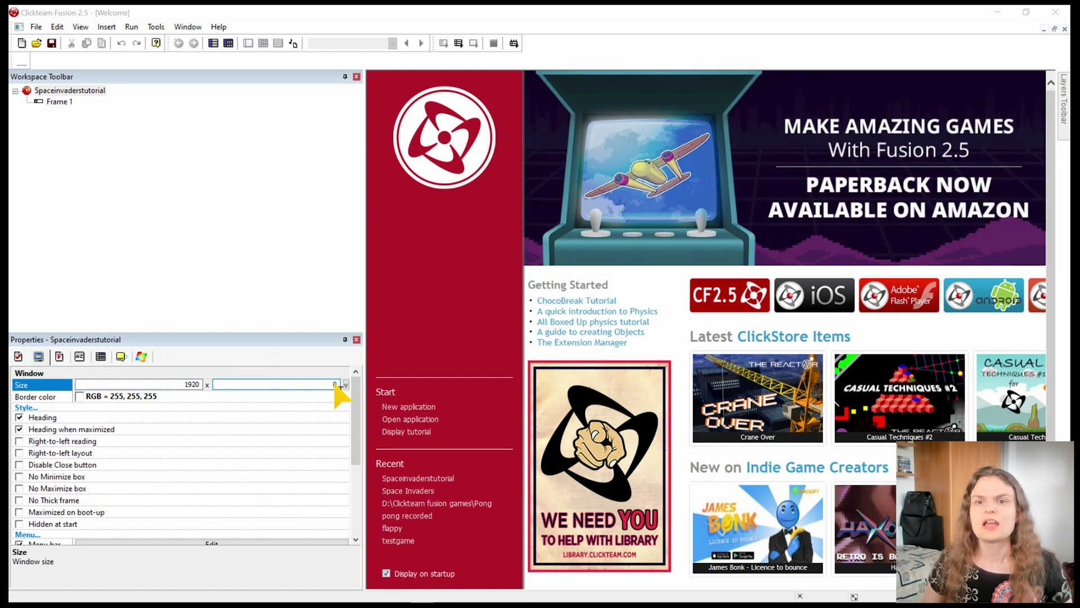
left_click(74, 101)
left_click(583, 335)
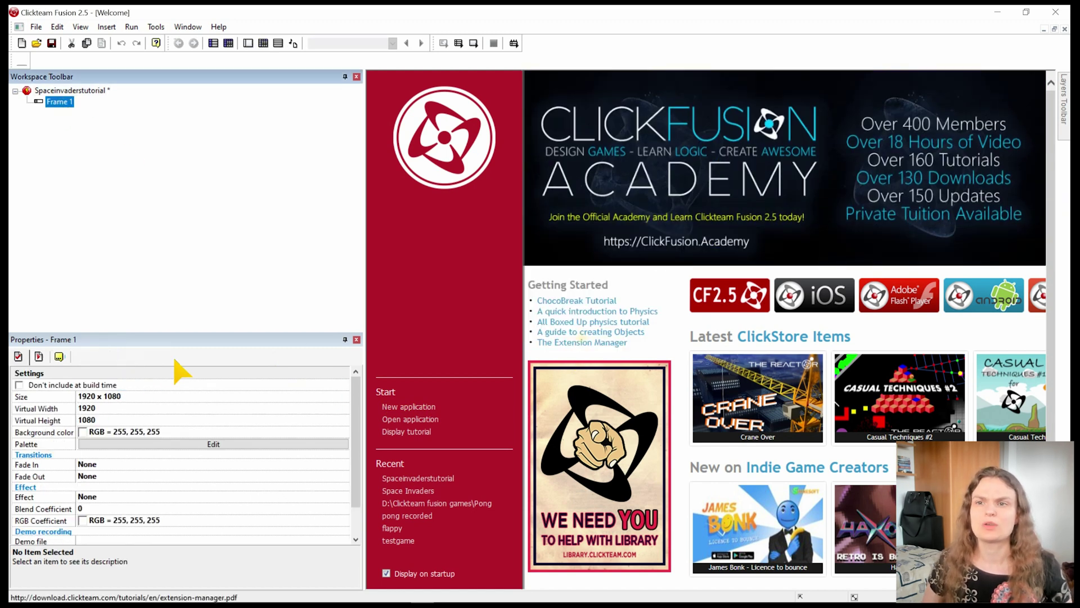
left_click(83, 431)
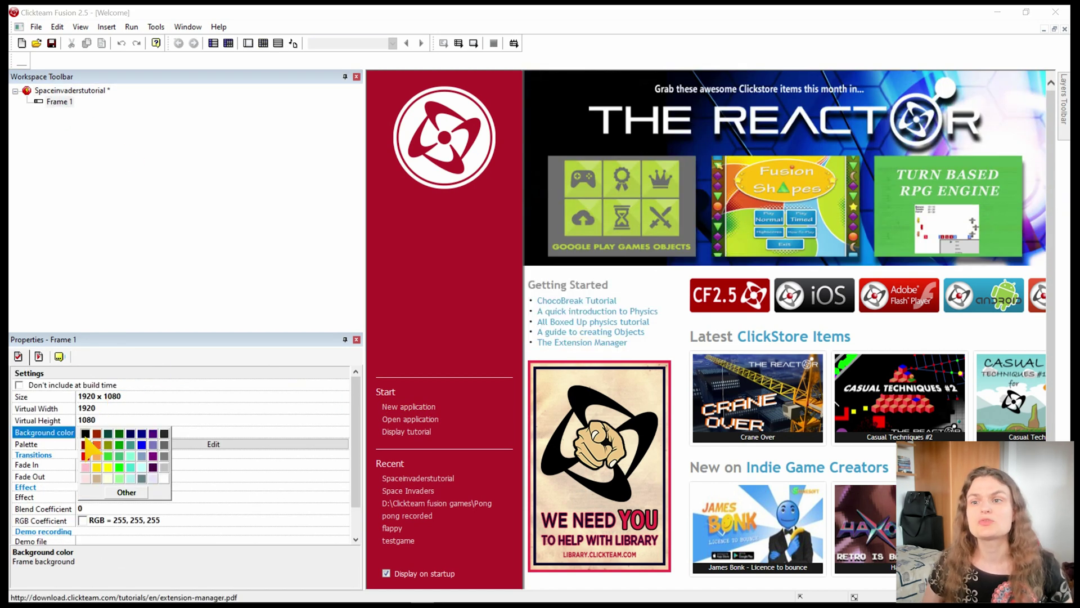
left_click(85, 434)
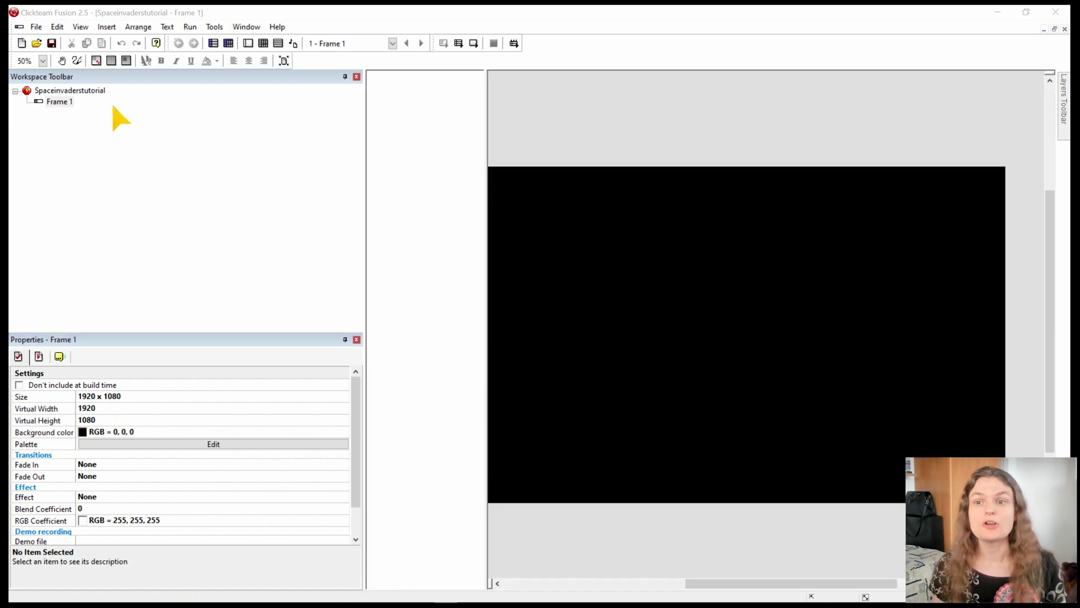
Open Frame 1, zoom out, and place a new Active object in the frame.
left_click(68, 102)
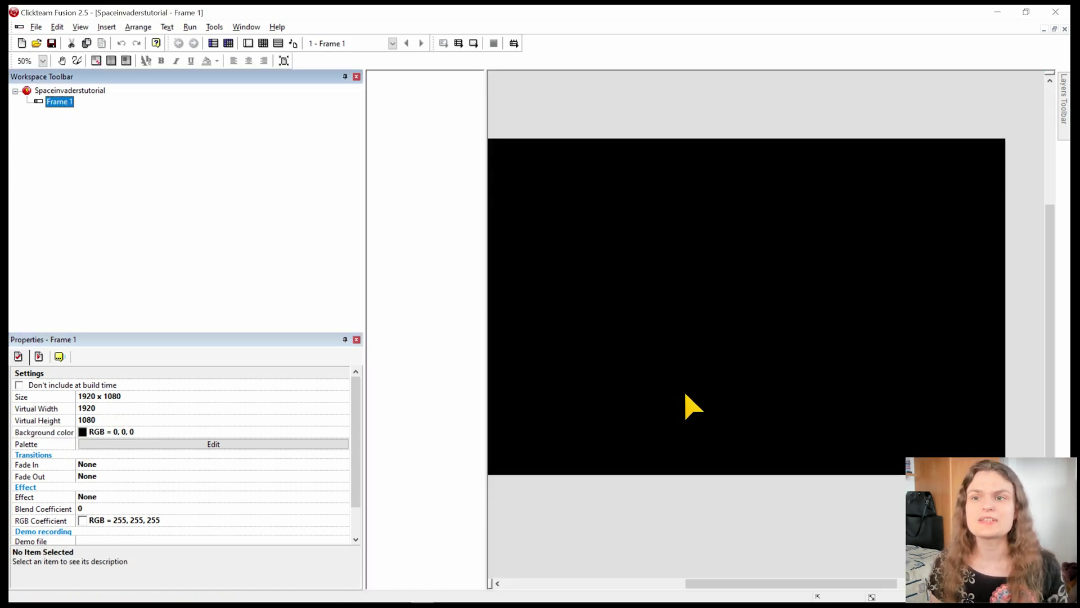
scroll(693, 406, "down", 1)
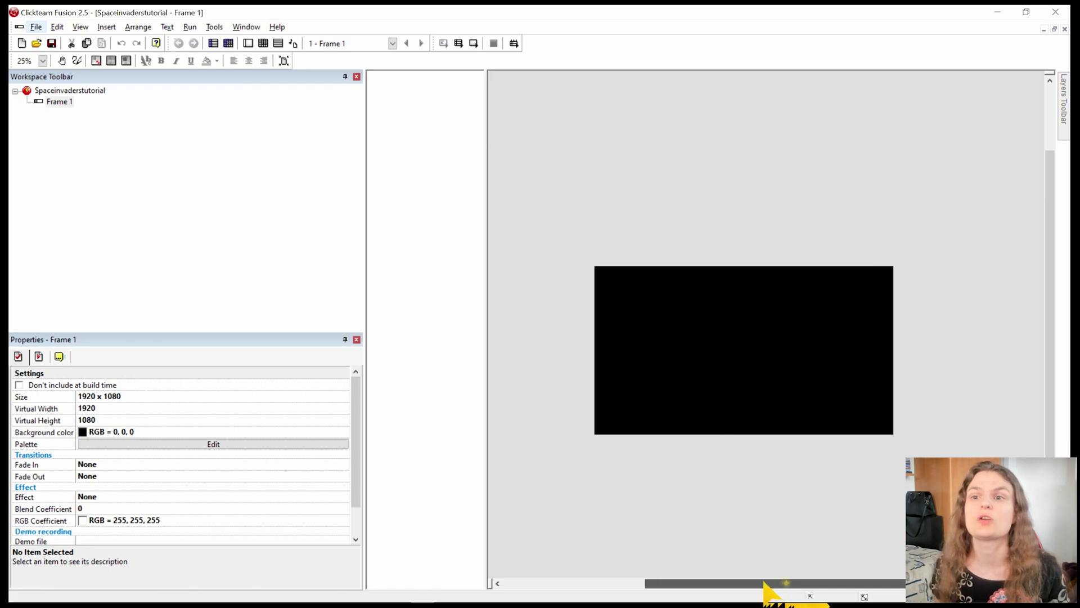
double_click(713, 422)
left_click(680, 210)
left_click(838, 179)
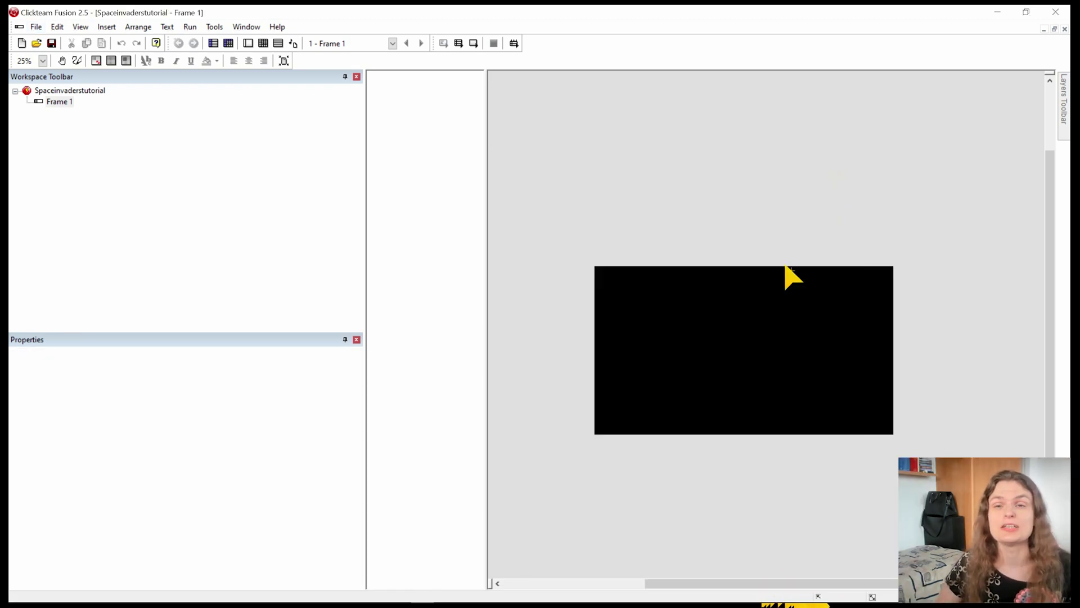
left_click(681, 388)
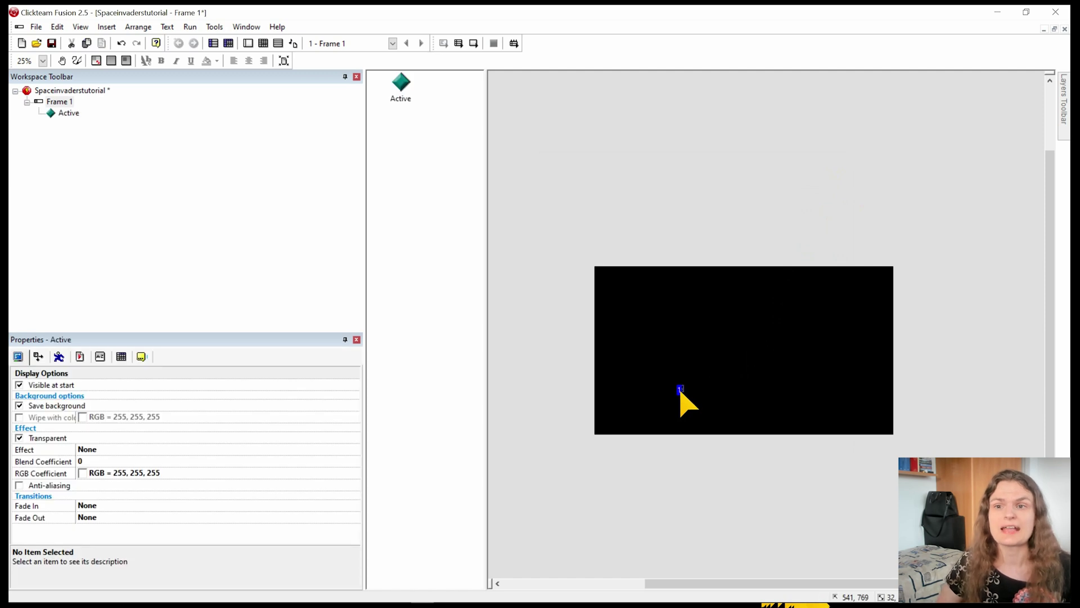
Import the green ship image as the Active object's sprite and move it to the bottom centre.
double_click(680, 391)
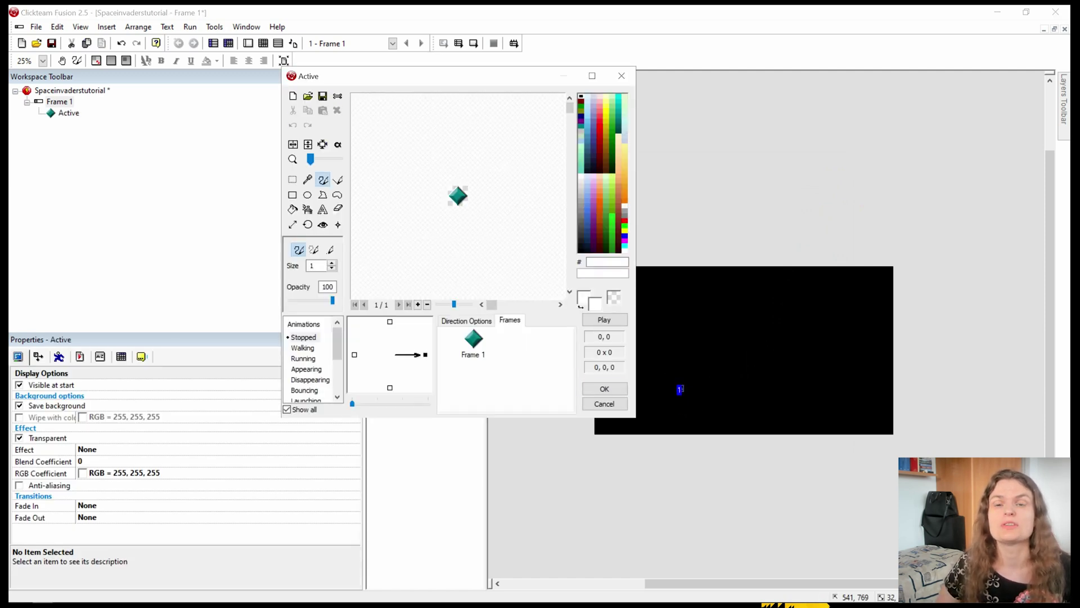
left_click(495, 426)
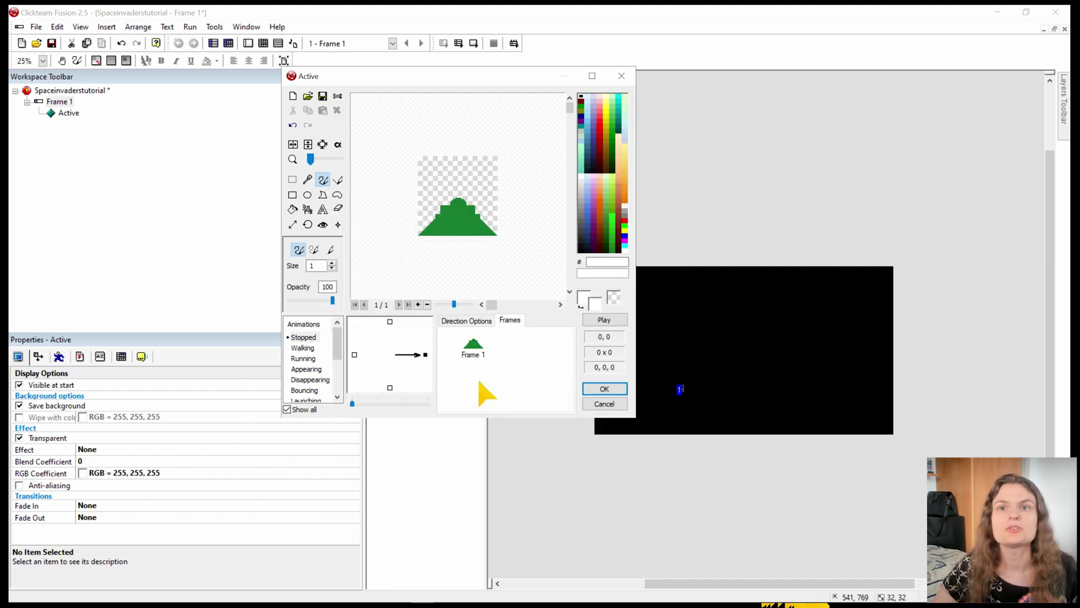
left_click(598, 390)
left_click_drag(748, 412, 751, 428)
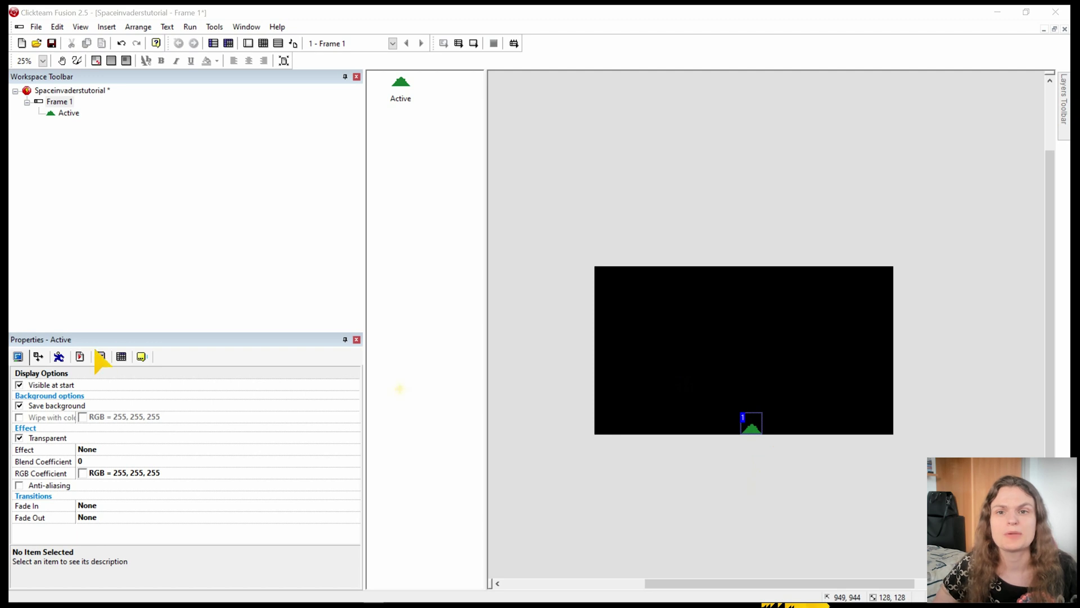
Give the ship Eight Directions movement and clear its allowed directions.
left_click(59, 356)
left_click(133, 398)
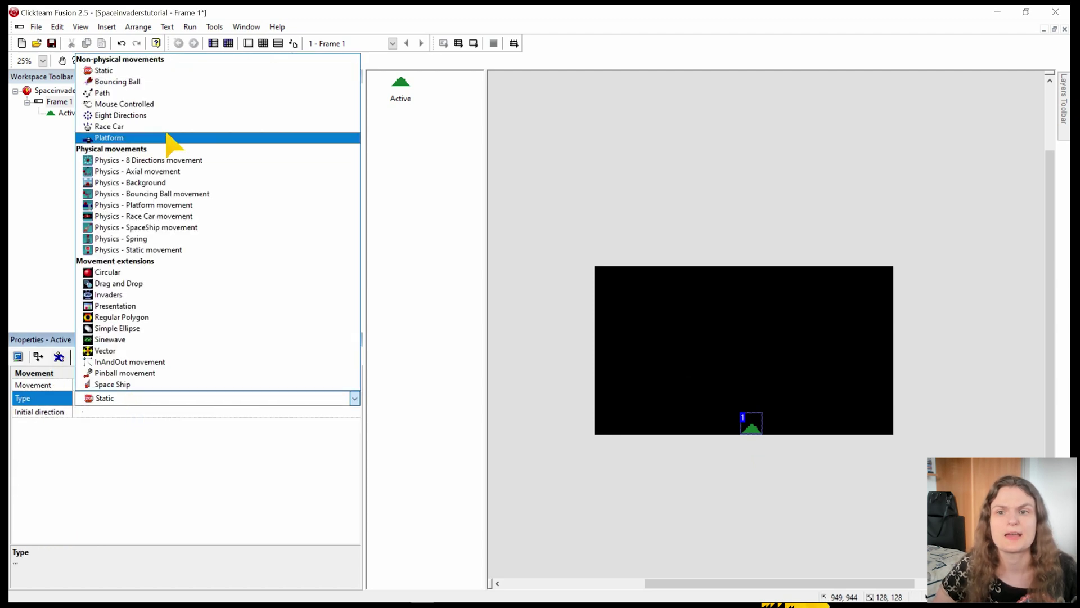
left_click(143, 114)
left_click(95, 407)
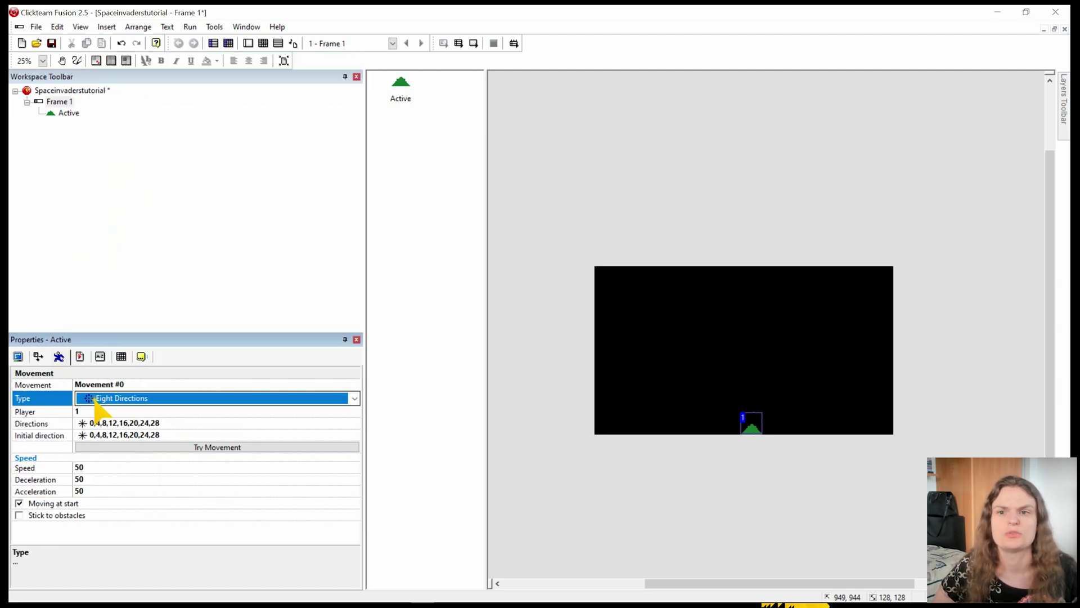
left_click(90, 423)
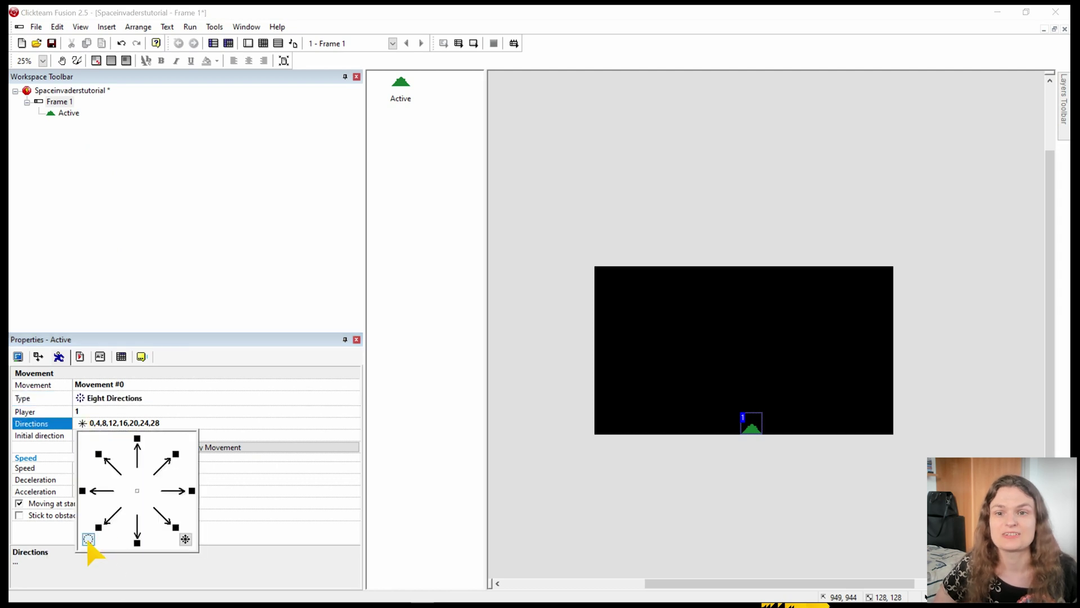
left_click(88, 538)
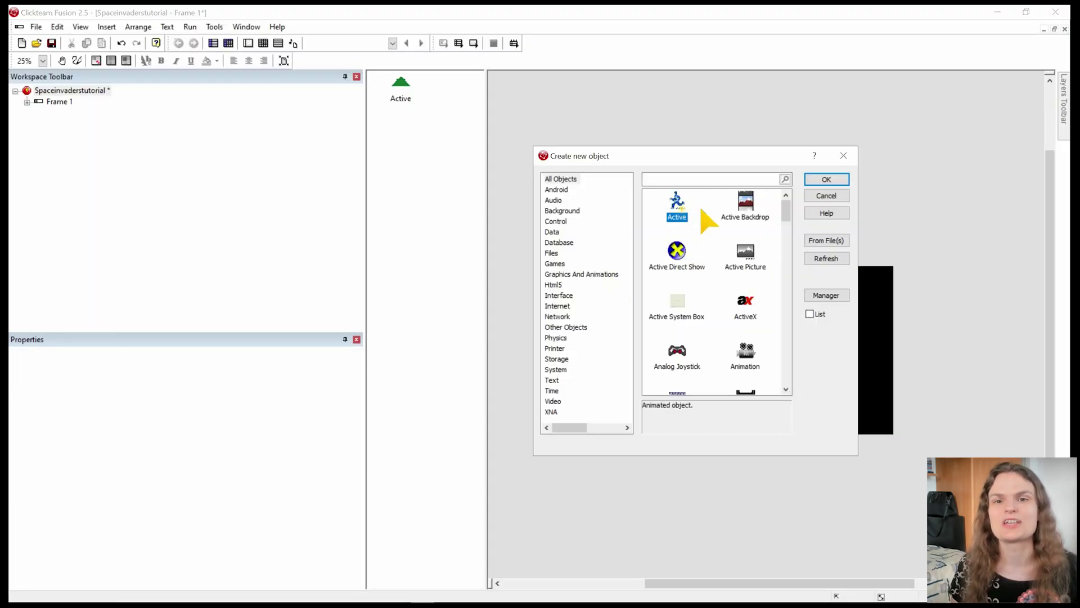
Place Active 2 near the top-left and import a two-frame alien animation for it.
left_click(823, 181)
left_click(617, 288)
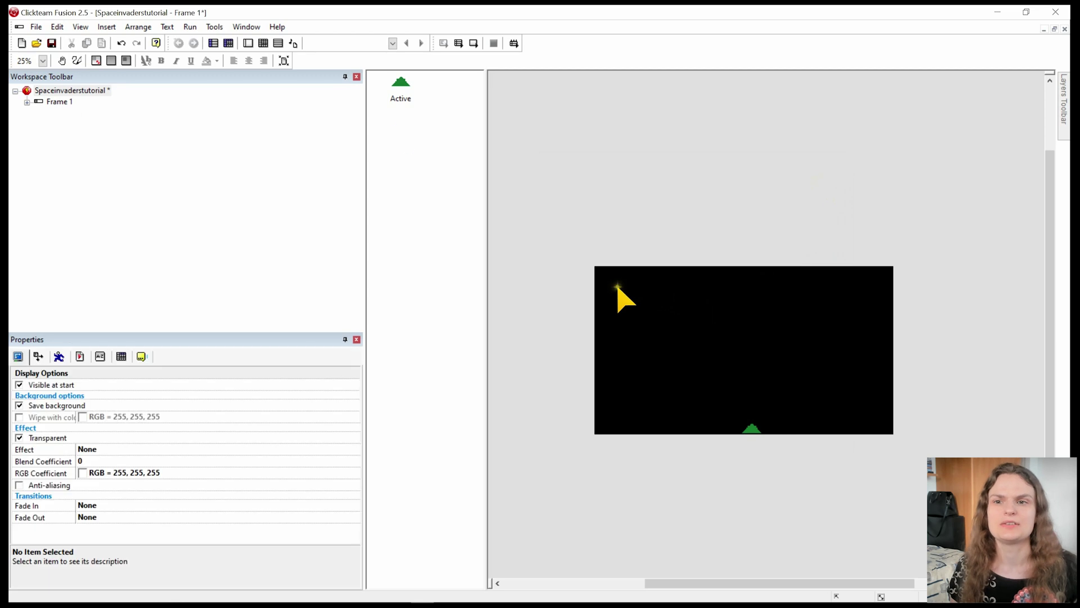
double_click(617, 288)
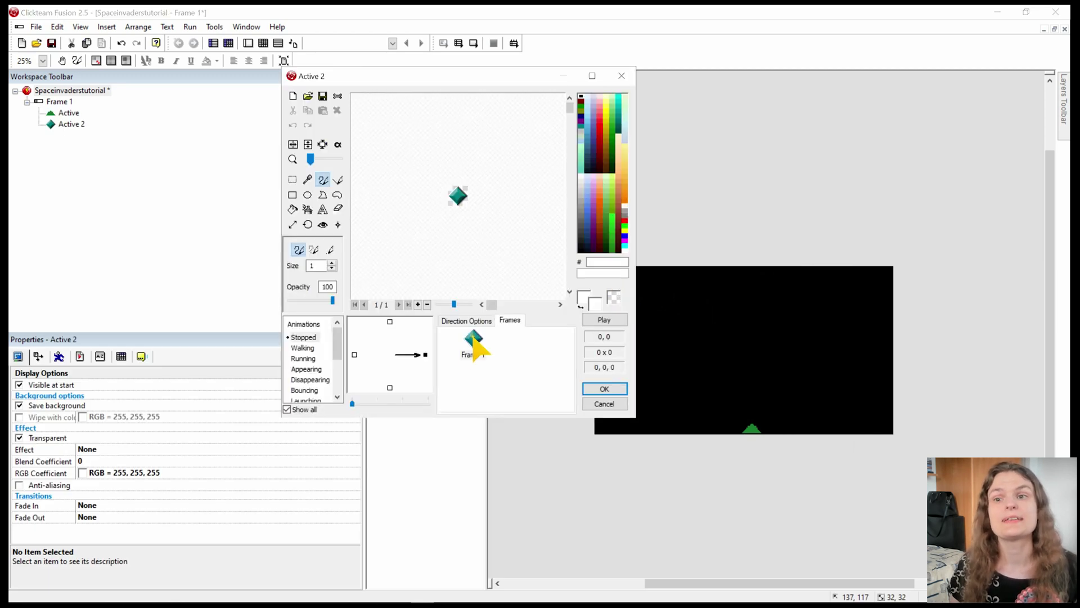
left_click(474, 340)
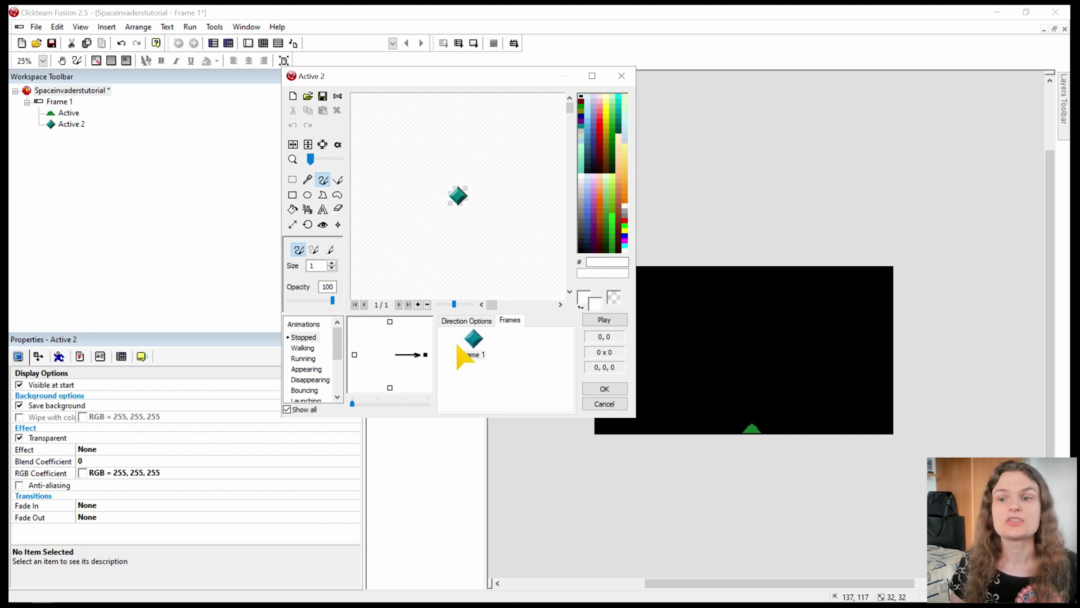
left_click(490, 423)
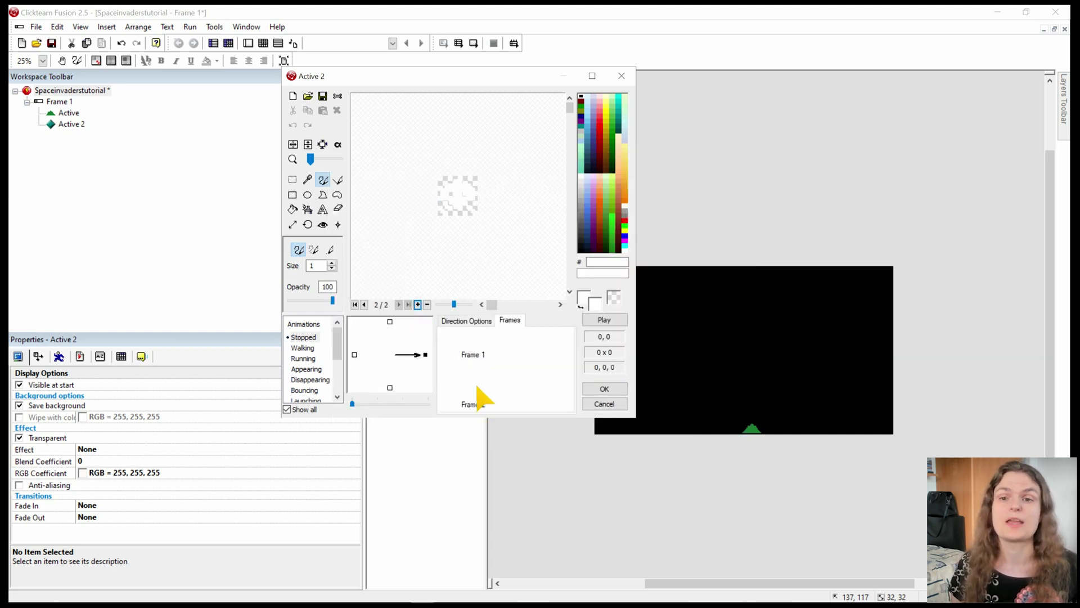
left_click(489, 424)
left_click(477, 387)
left_click(475, 353)
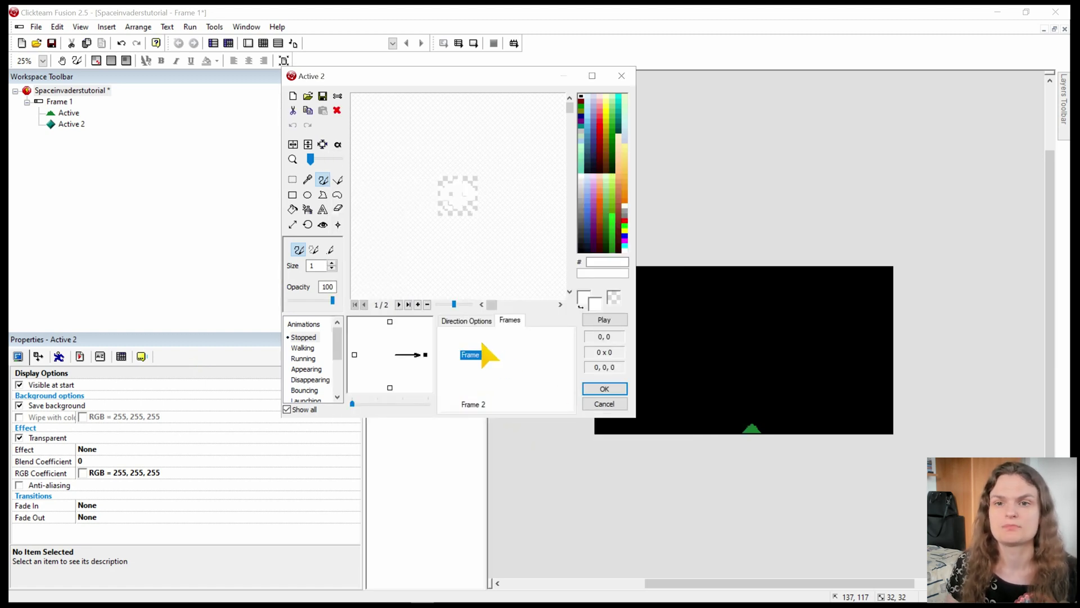
left_click(466, 320)
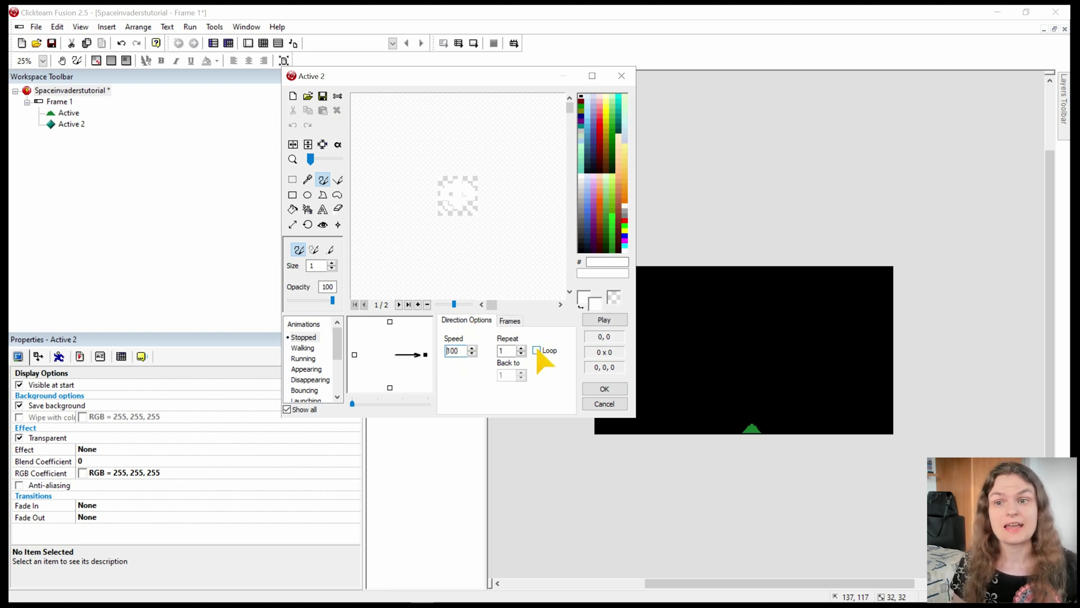
left_click(607, 390)
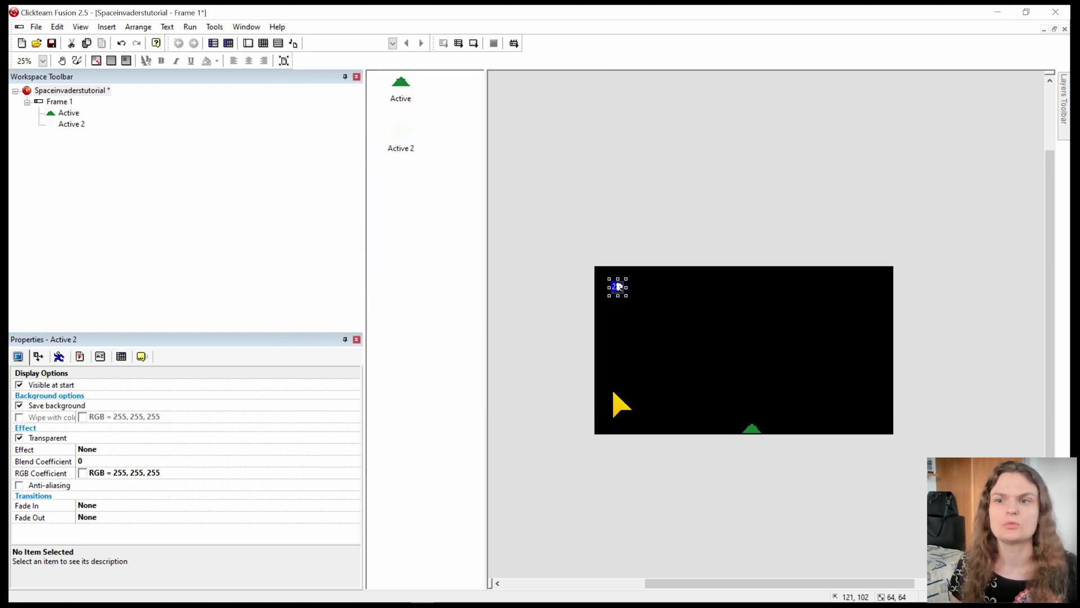
Duplicate the Active 2 alien into a 6-row by 26-column grid.
right_click(619, 287)
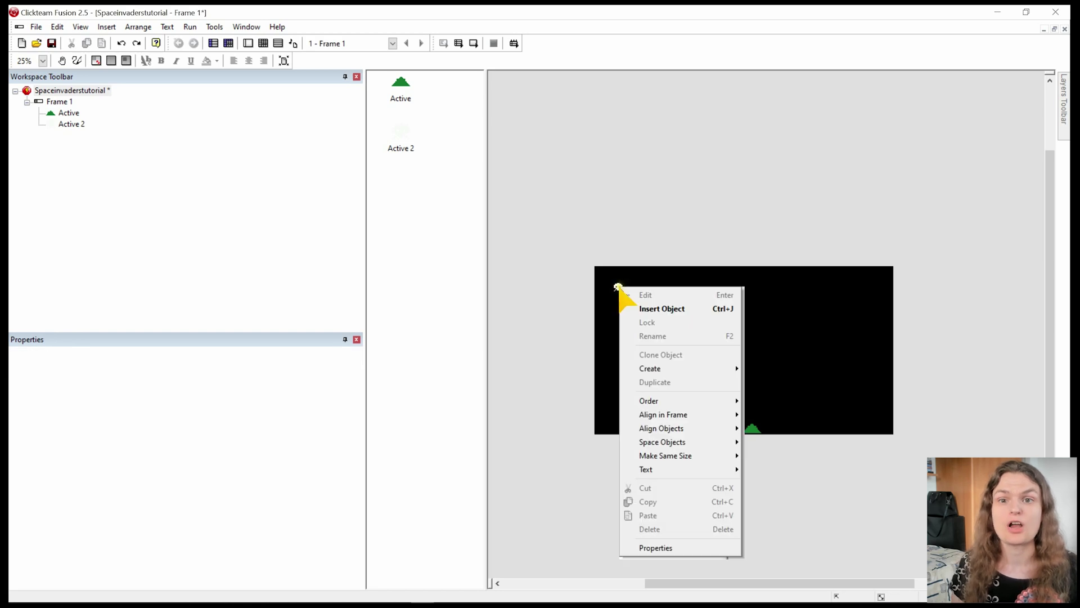
left_click(618, 288)
right_click(620, 291)
left_click(655, 382)
type("2")
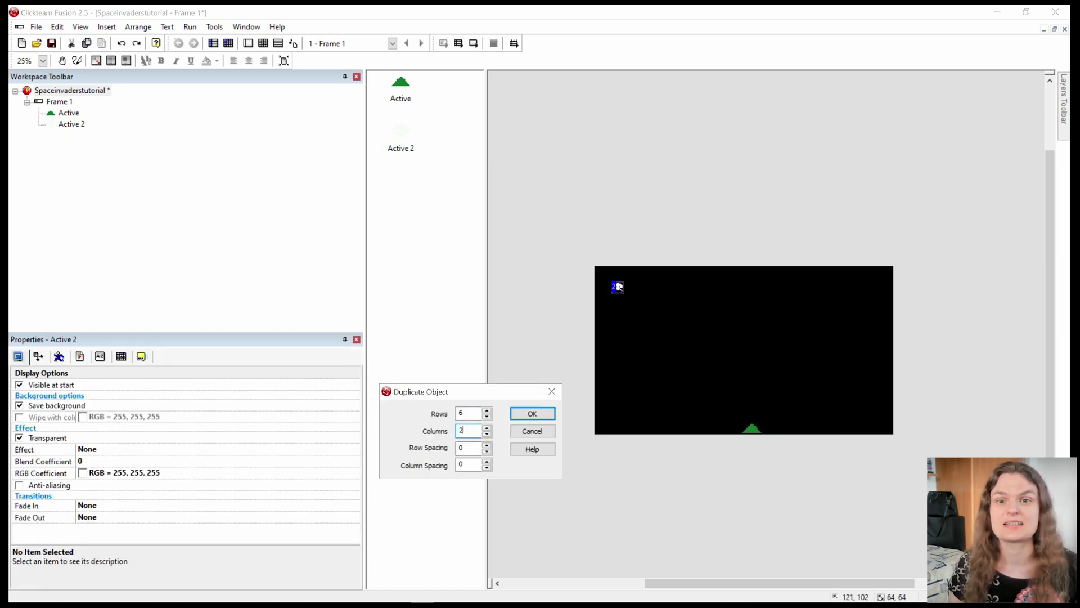
type("6")
left_click(532, 414)
Give the aliens Invaders movement and test-run the frame, moving the ship.
left_click(58, 357)
left_click(112, 398)
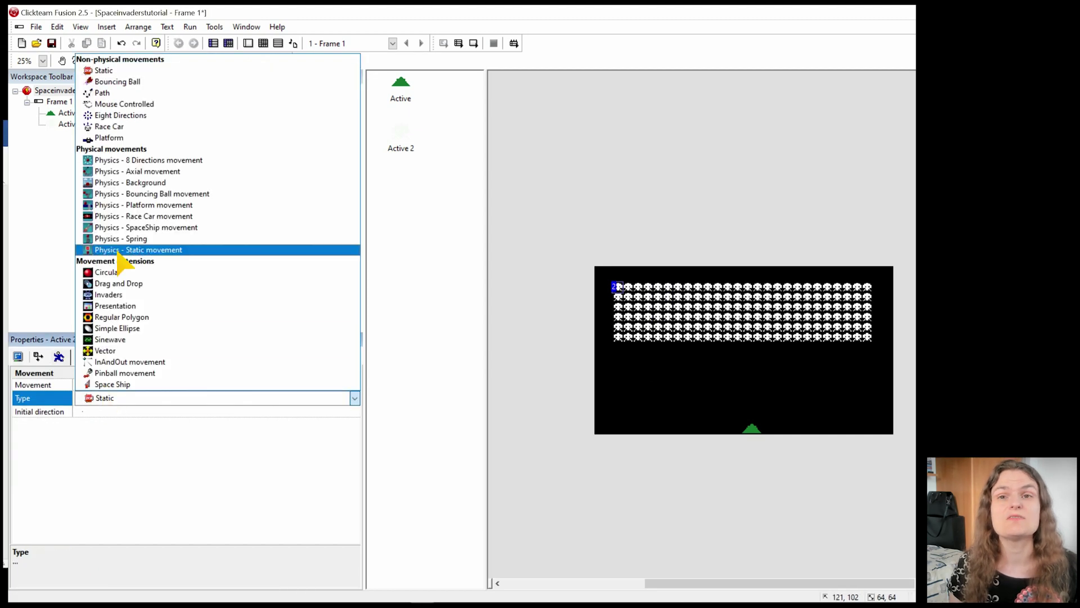
left_click(108, 294)
key("F7")
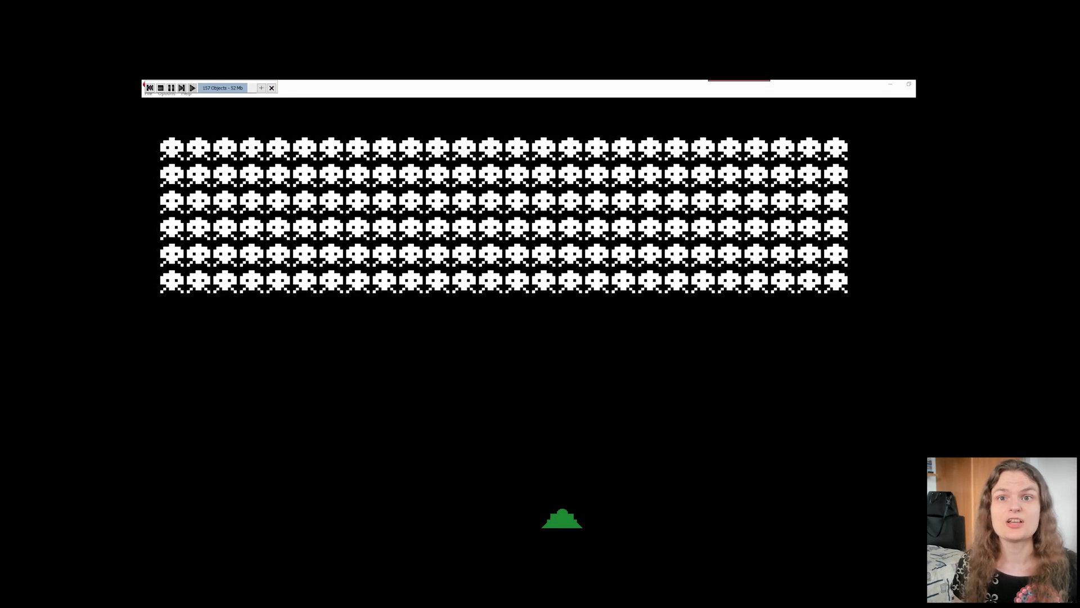
key("Left")
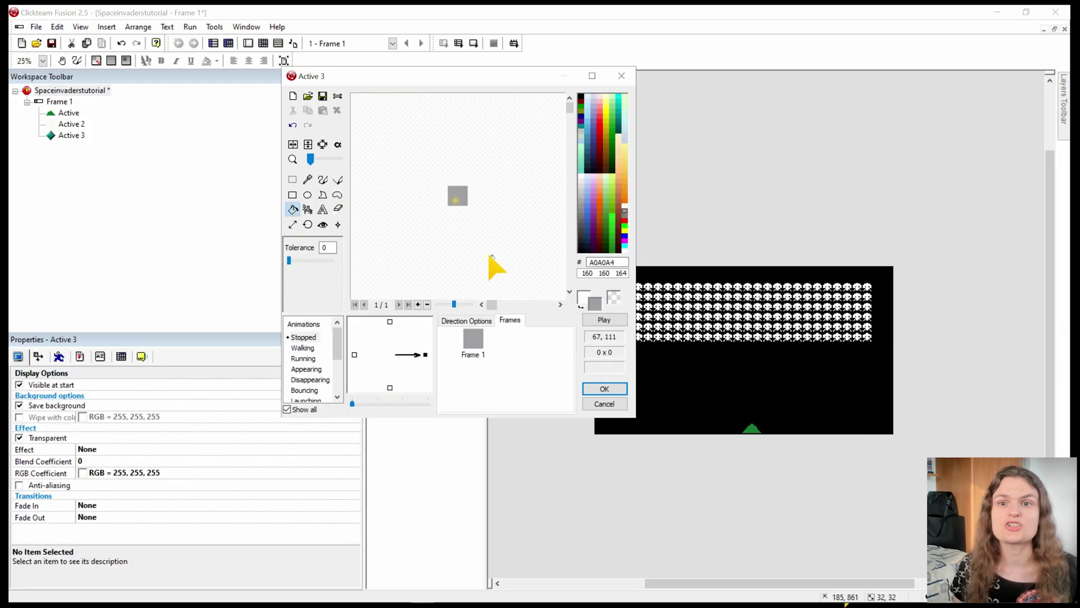
Accept the grey bunker drawing and copy it into a row of six bunkers along the bottom.
left_click(601, 388)
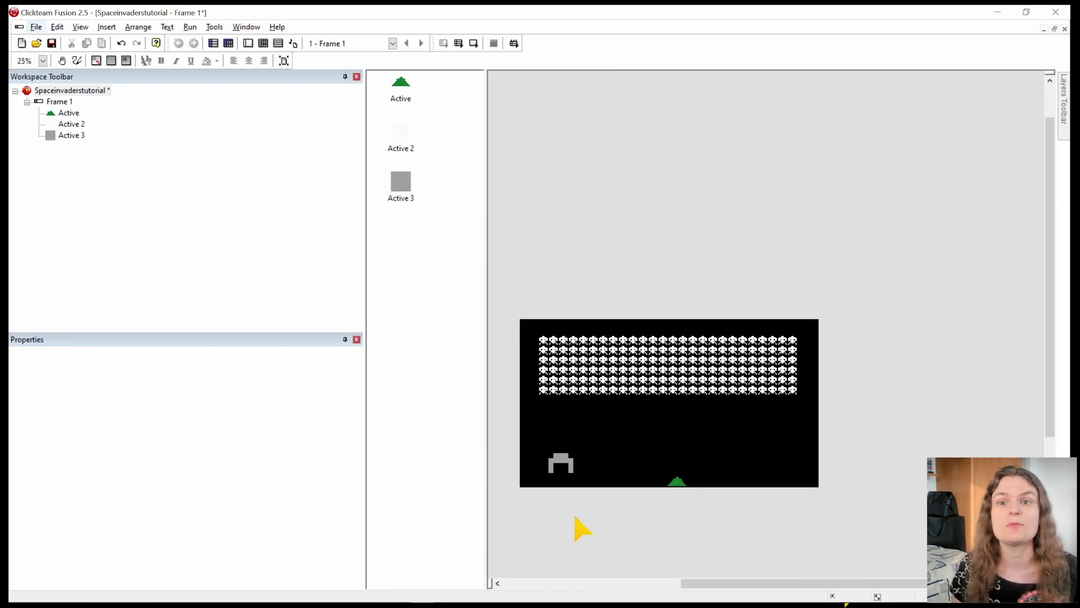
left_click_drag(560, 466, 607, 462)
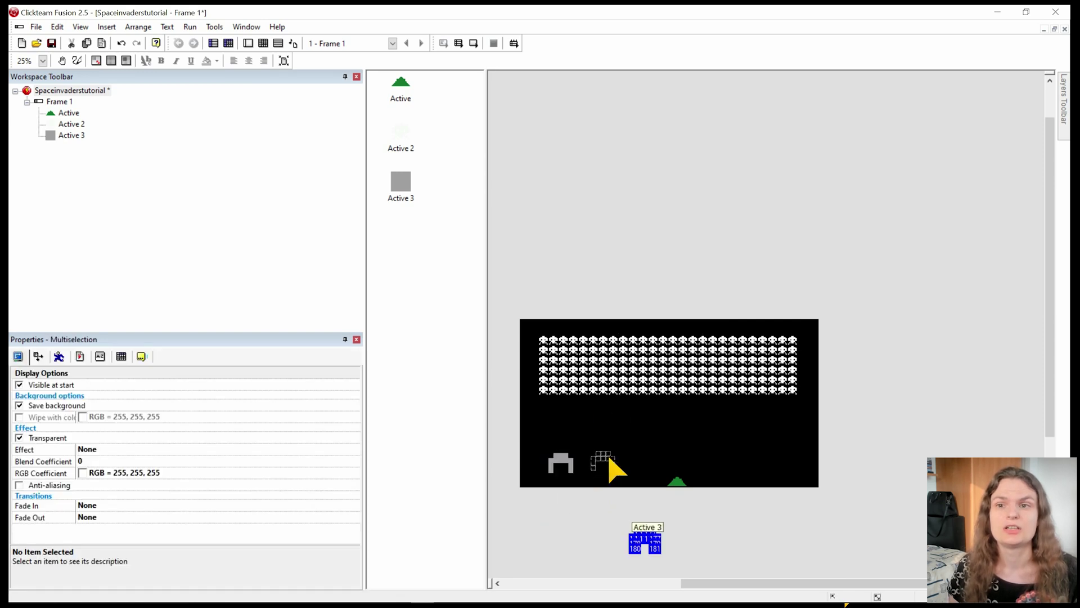
left_click(608, 463)
left_click(656, 463)
left_click(700, 463)
left_click(742, 463)
left_click_drag(563, 444, 647, 458)
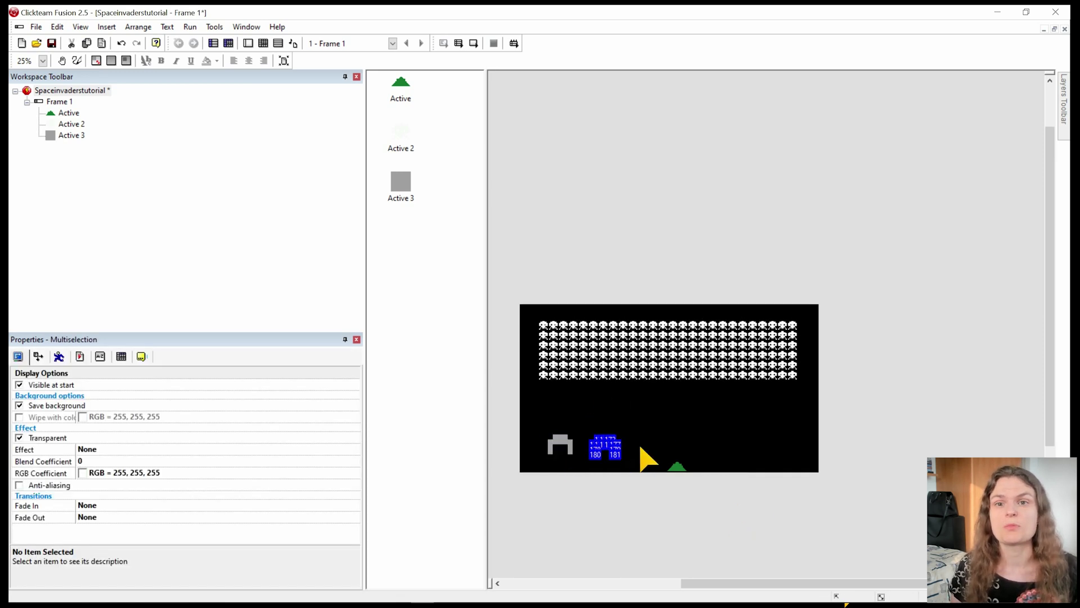
left_click(648, 457)
left_click(704, 457)
left_click(753, 456)
left_click(799, 459)
left_click(742, 565)
left_click(926, 595)
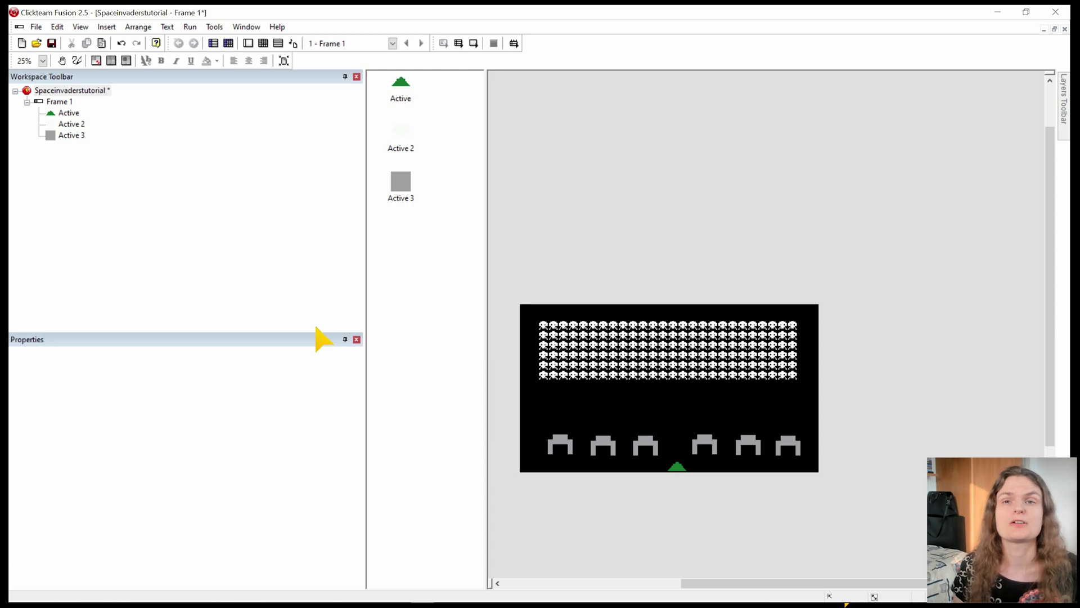
Add a new Active object to the frame and fill its image green.
double_click(569, 385)
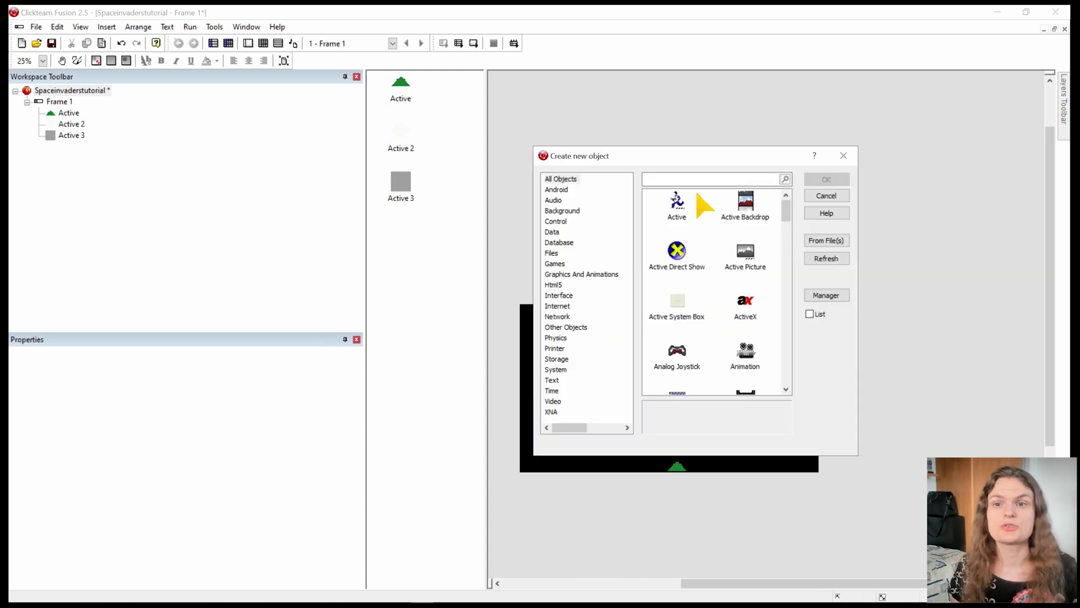
double_click(686, 203)
left_click(540, 404)
double_click(400, 231)
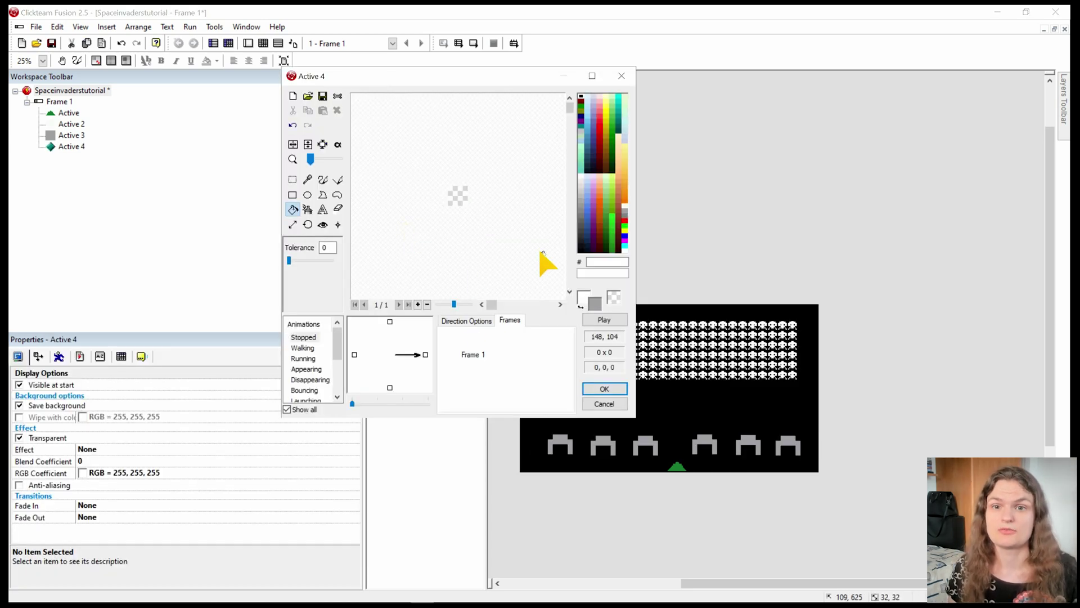
left_click(610, 236)
left_click(458, 196)
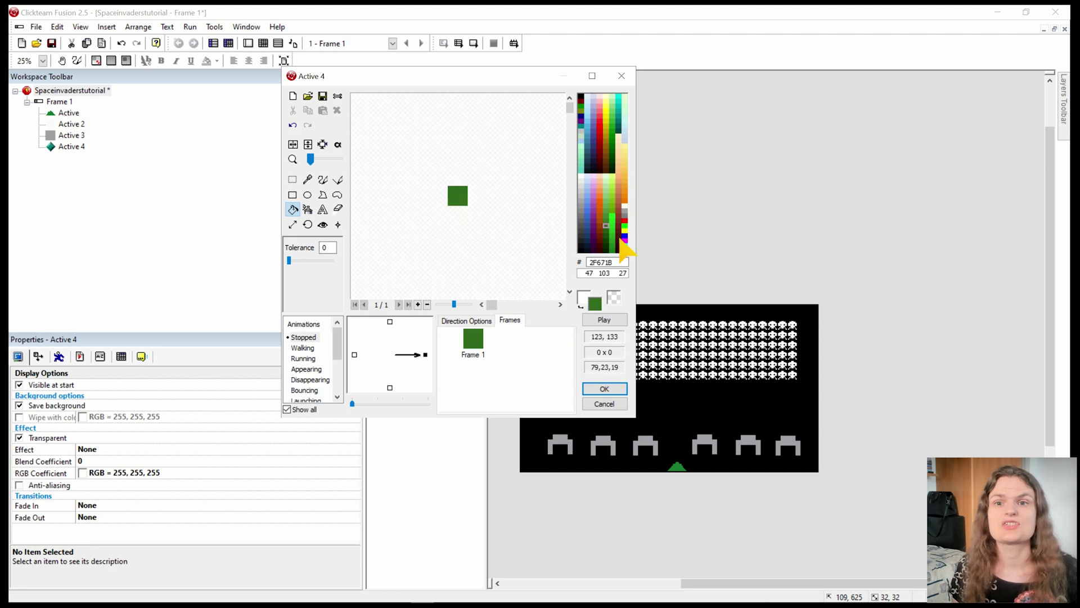
left_click(604, 388)
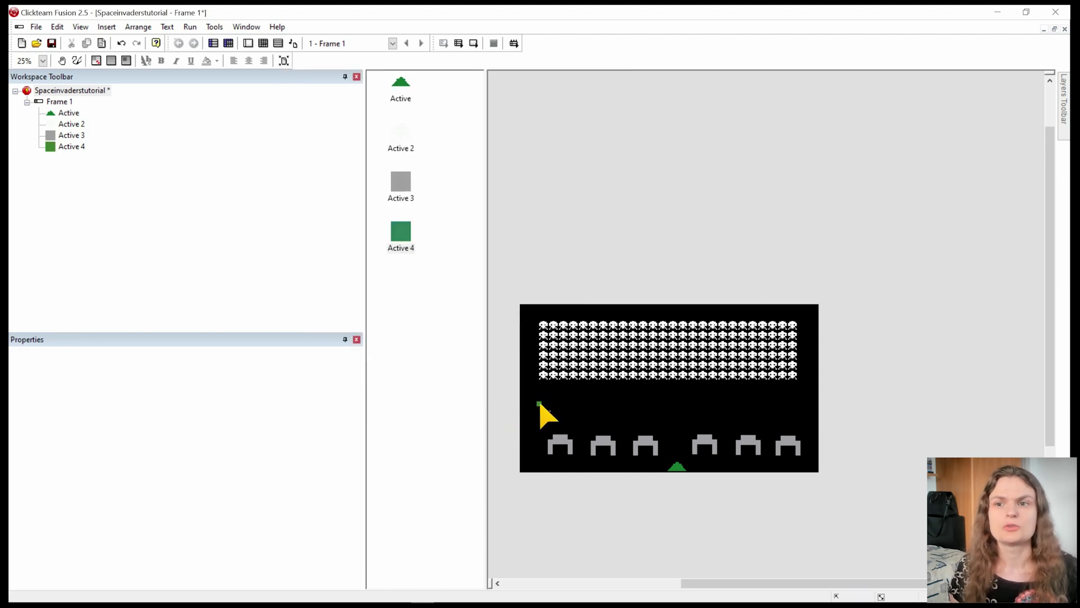
Resize the green object's image to a 32 by 64 bar.
double_click(543, 413)
left_click(293, 180)
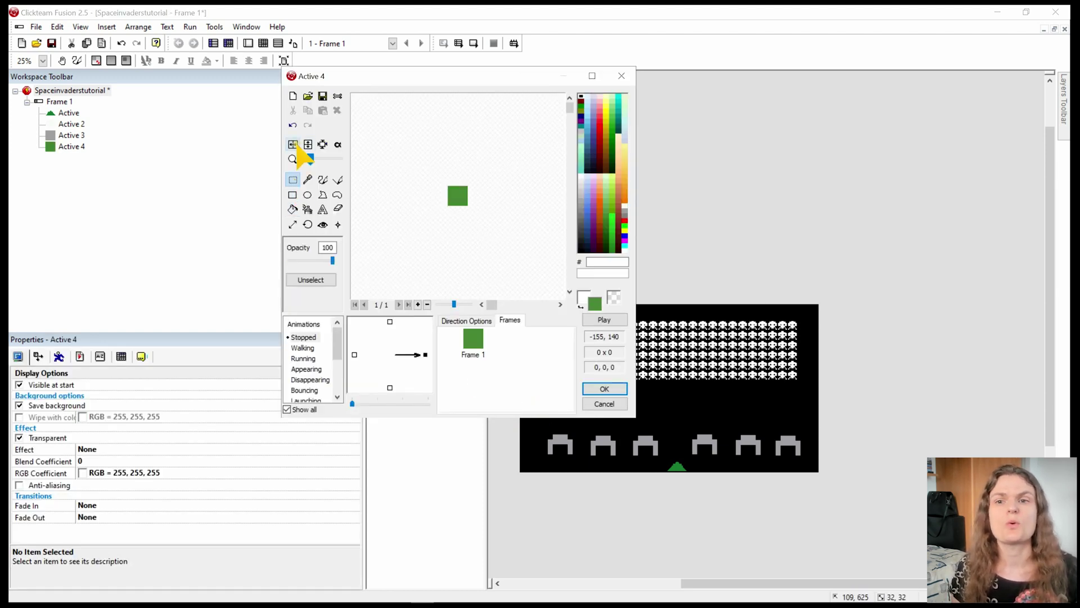
left_click(292, 224)
type("64")
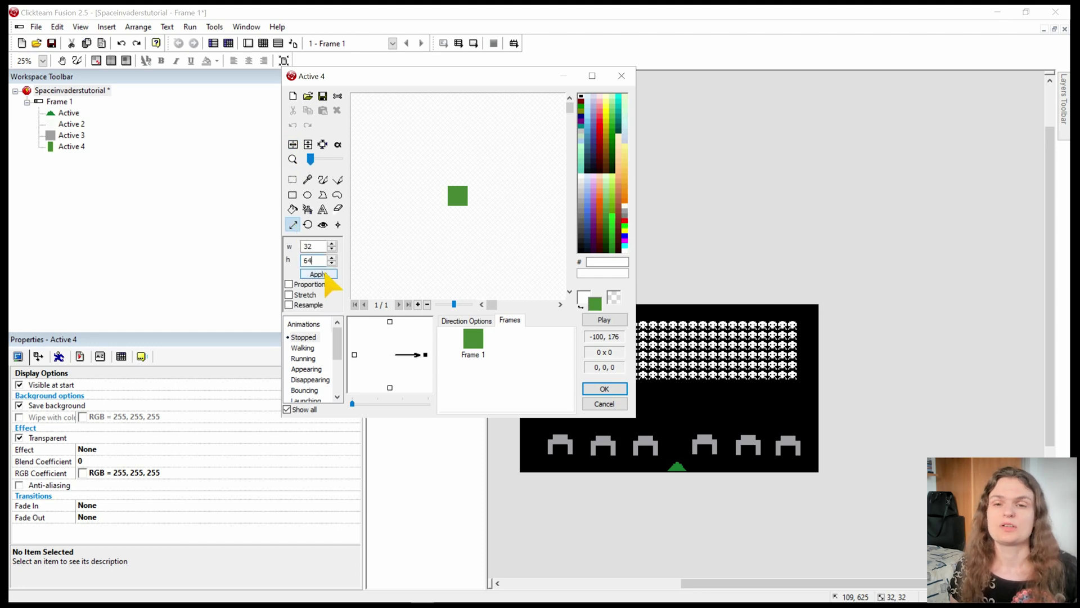
left_click(319, 274)
left_click(604, 389)
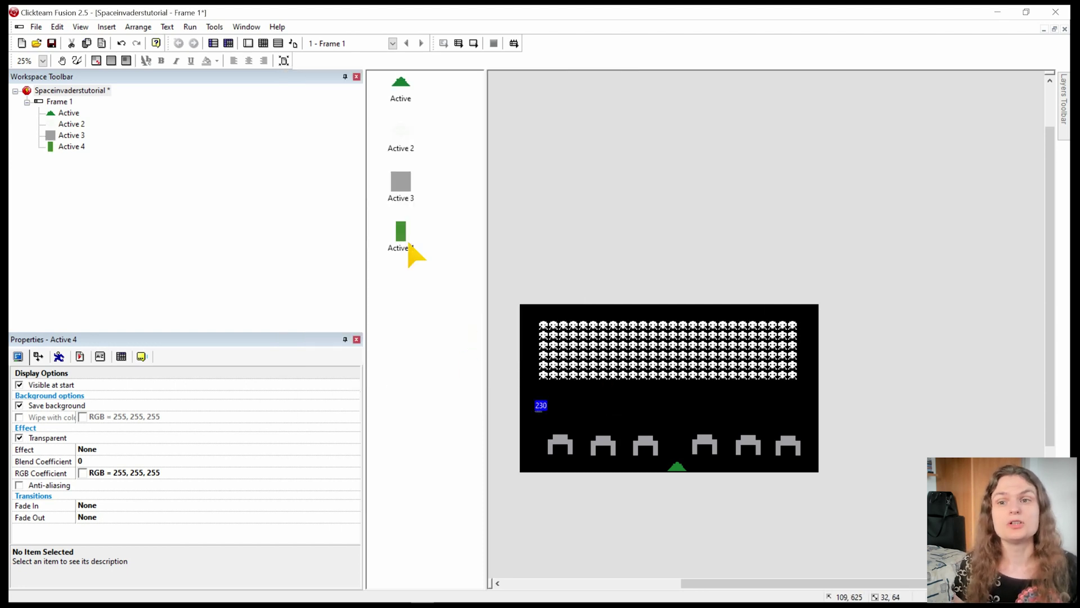
Clone the green bar once and fill the clone's image red.
right_click(535, 410)
left_click(562, 205)
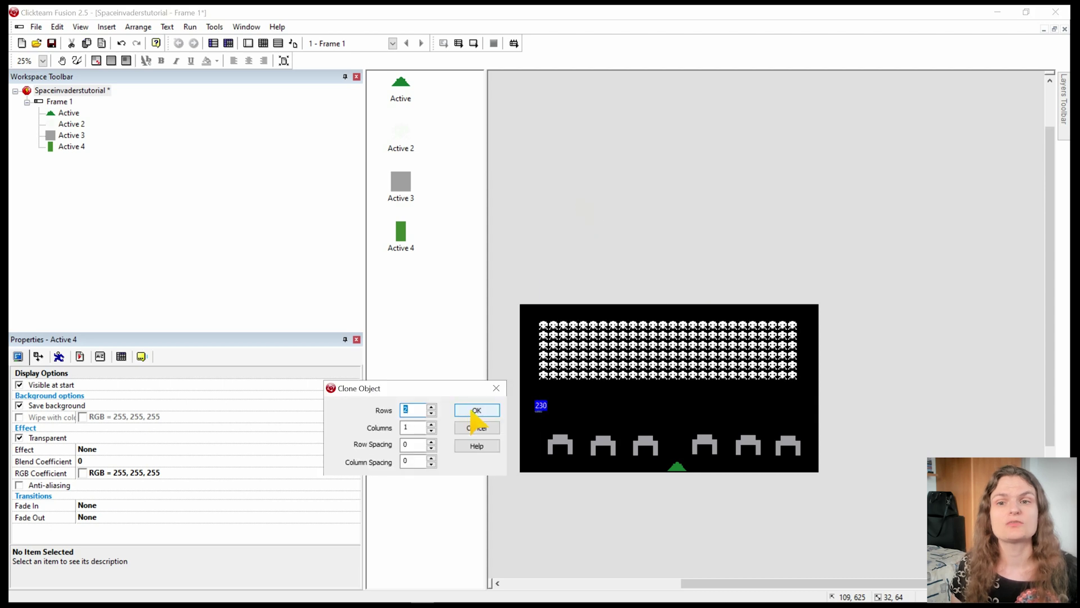
left_click(473, 410)
double_click(400, 290)
left_click(626, 221)
left_click(460, 201)
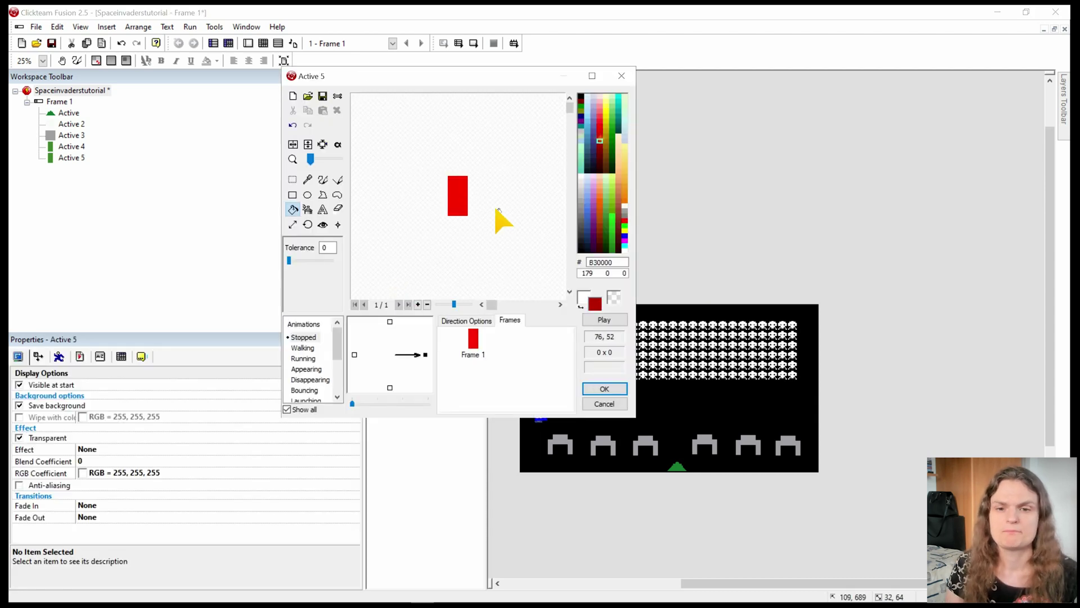
left_click(604, 389)
Rename the ship object to 'Player' and move both bullets off the play area.
left_click(401, 99)
type("Player_bullet")
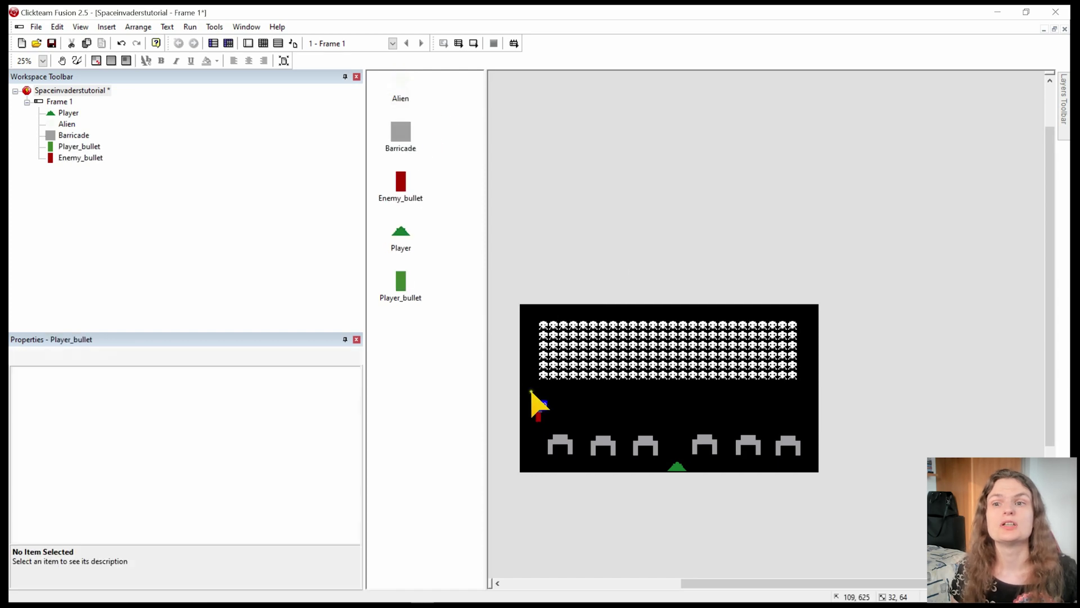
left_click_drag(539, 415, 507, 413)
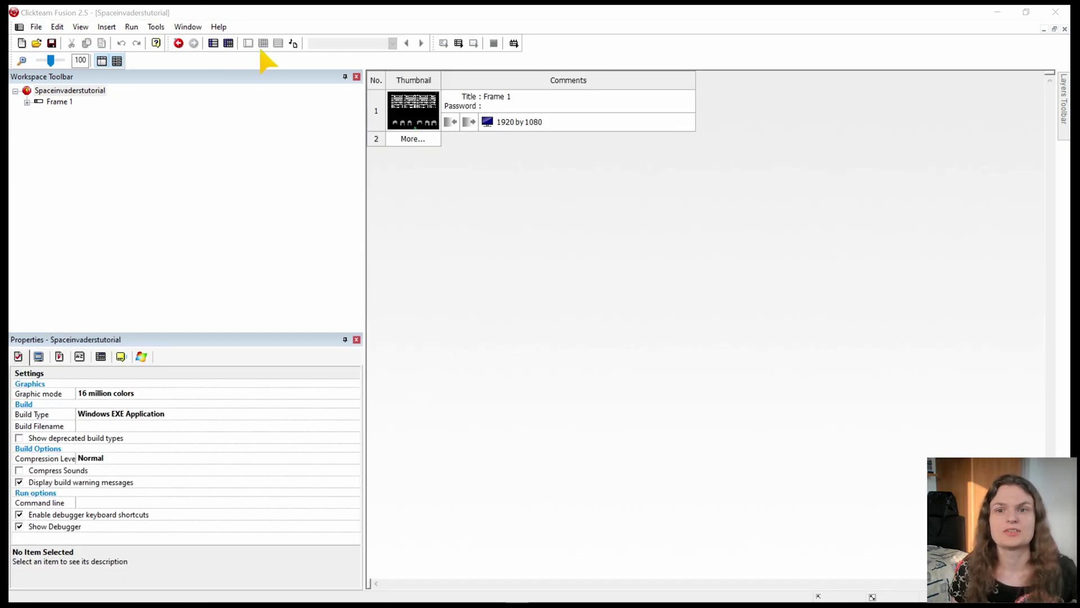
In Frame 1's Event Editor, create event 1 with an 'Upon pressing Space bar' keyboard condition.
left_click(60, 102)
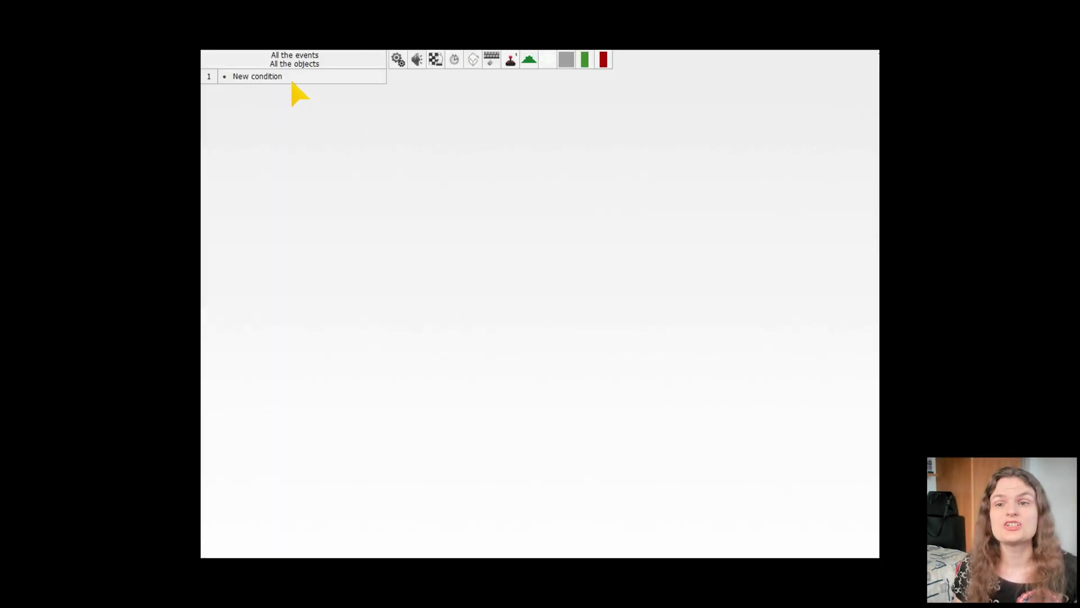
double_click(275, 78)
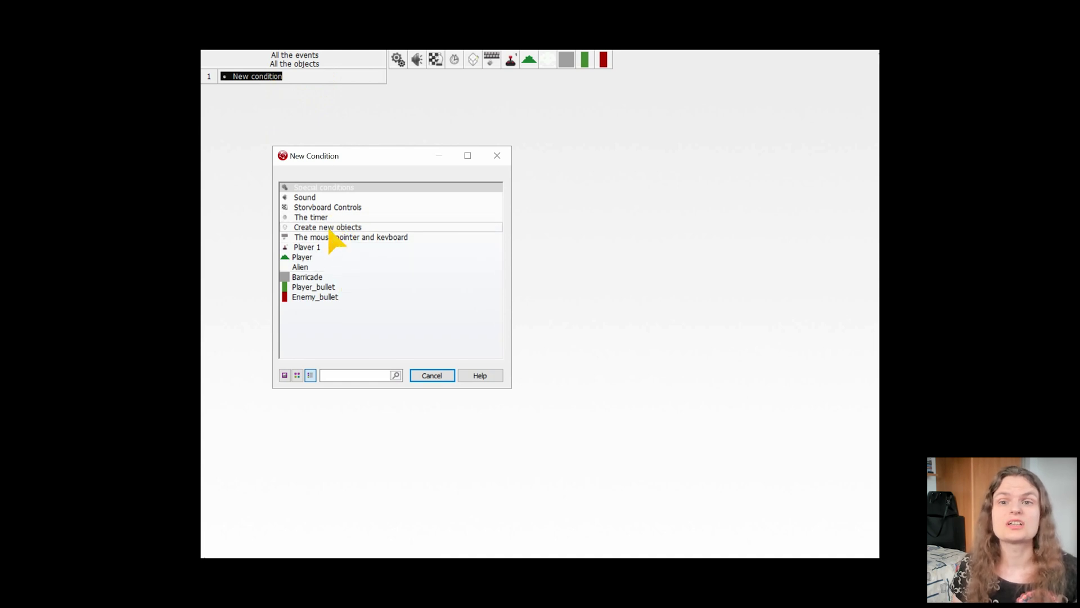
left_click(326, 238)
mouse_move(368, 245)
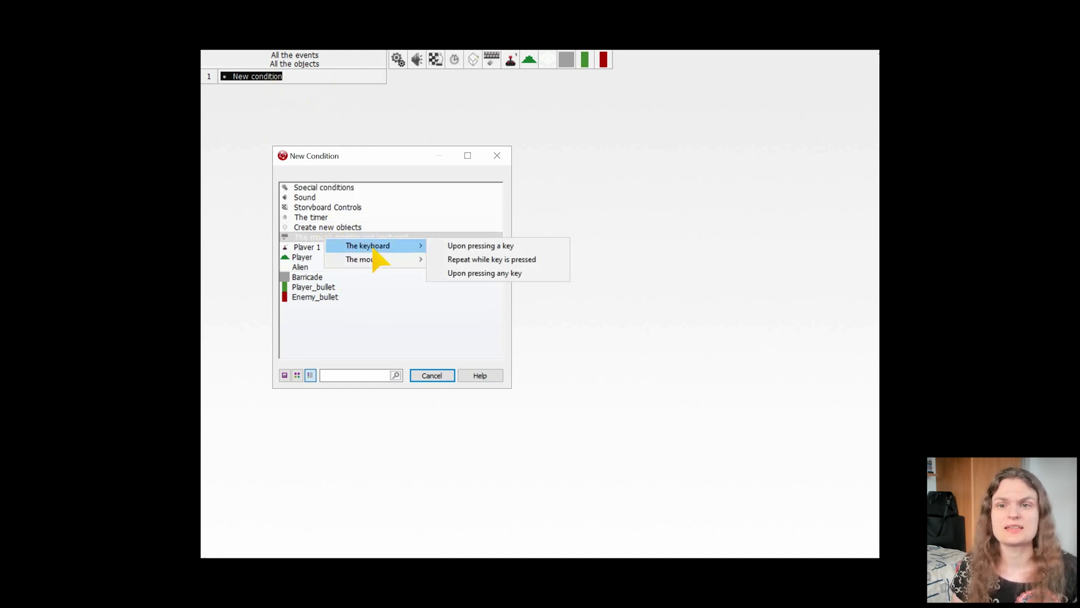
left_click(461, 248)
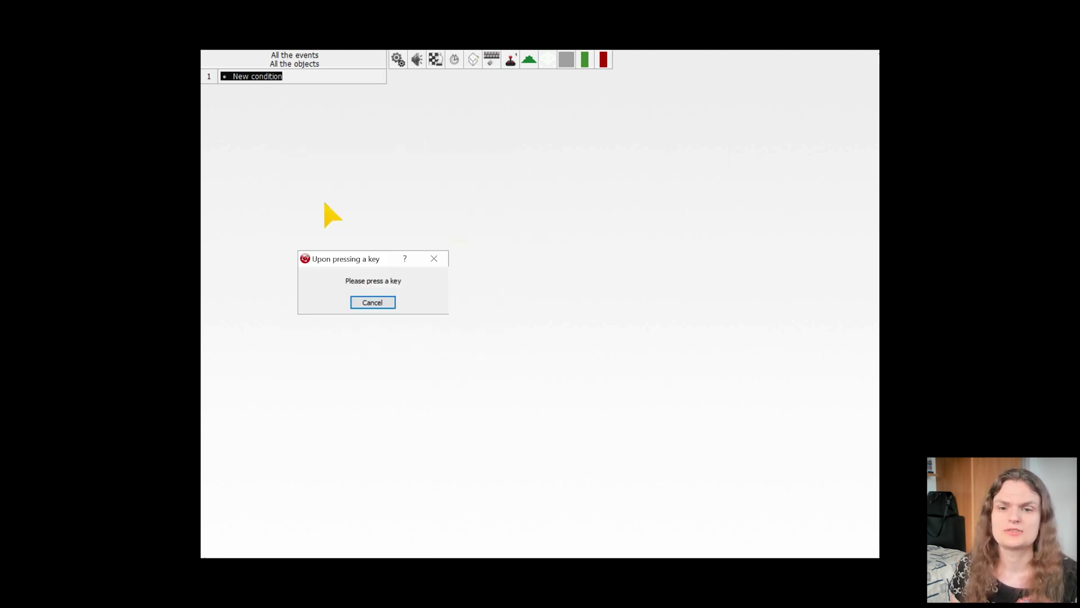
key("space")
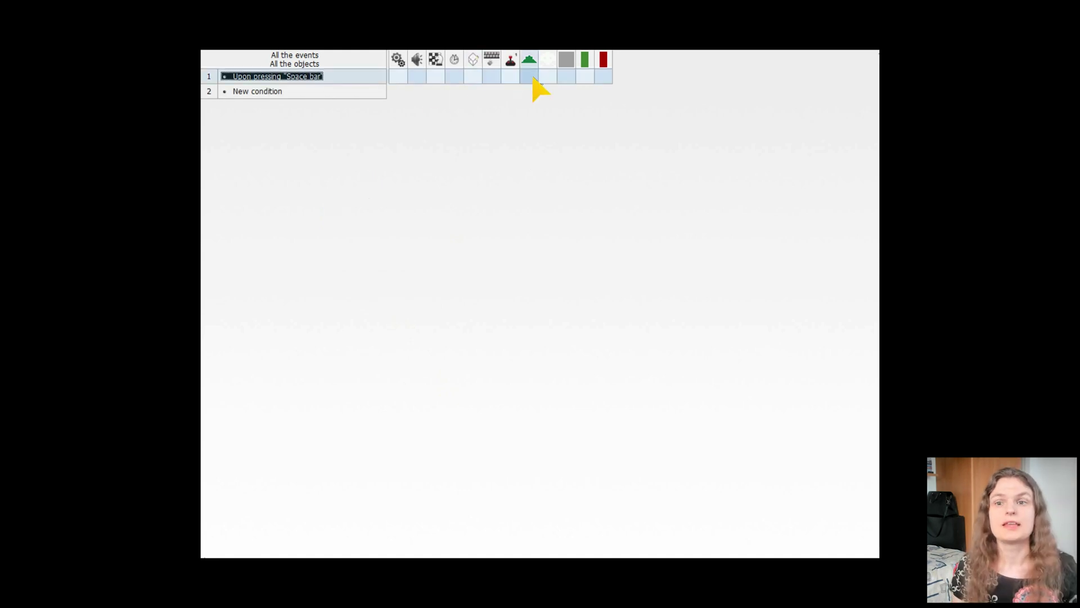
Give event 1 a Player action launching Player_bullet at speed 100 in the selected direction.
left_click(532, 77)
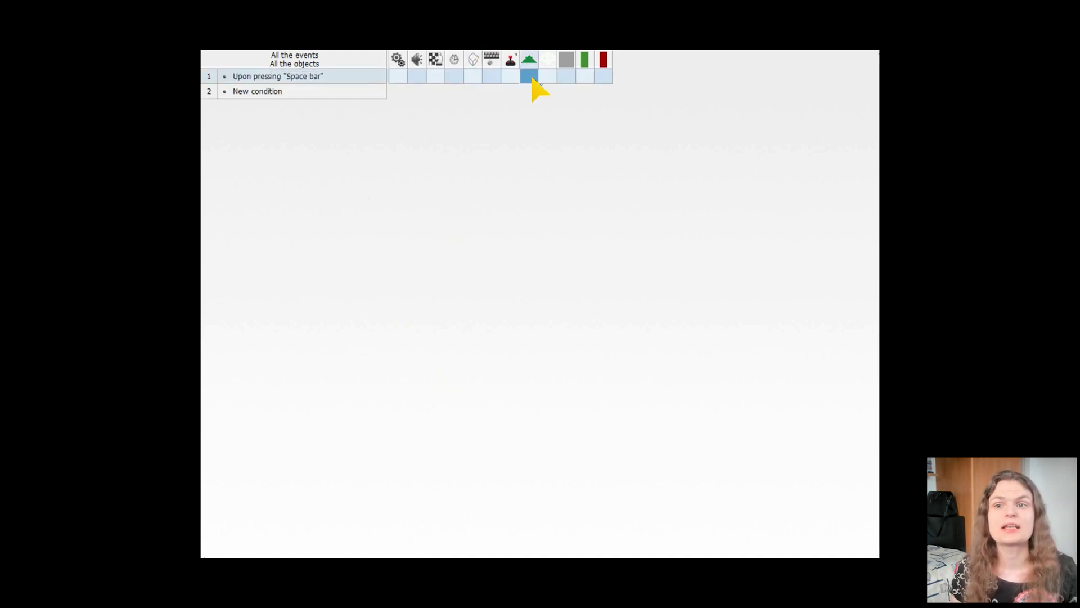
right_click(533, 79)
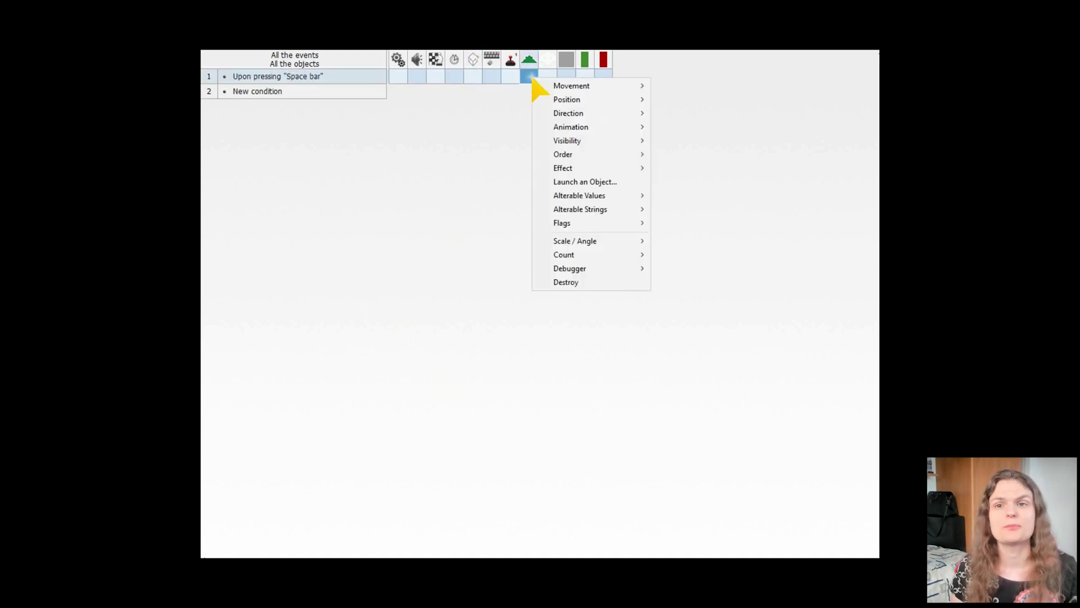
left_click(575, 182)
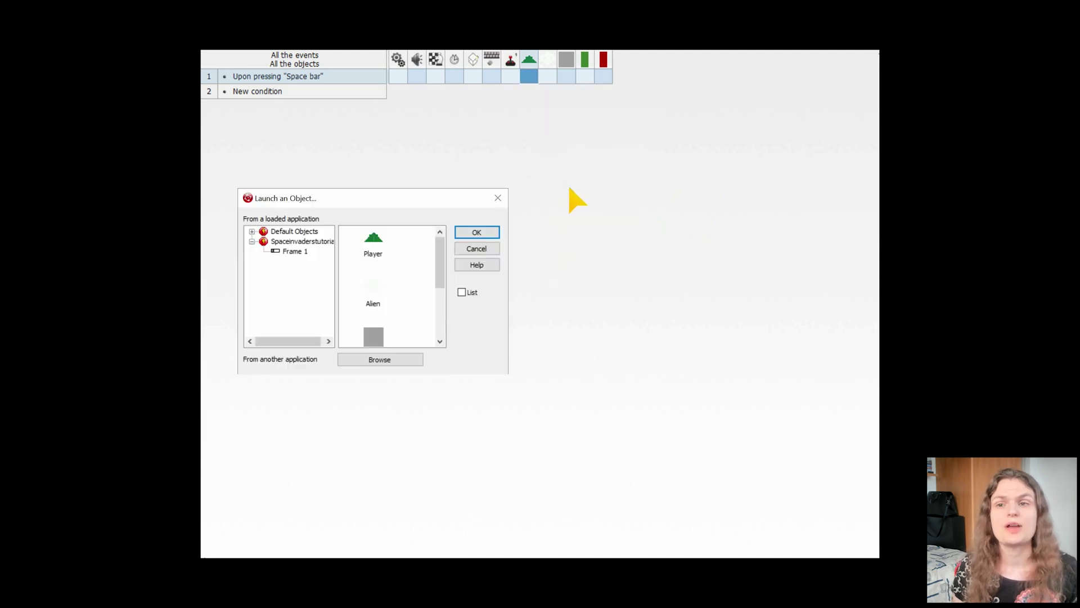
left_click_drag(441, 284, 441, 333)
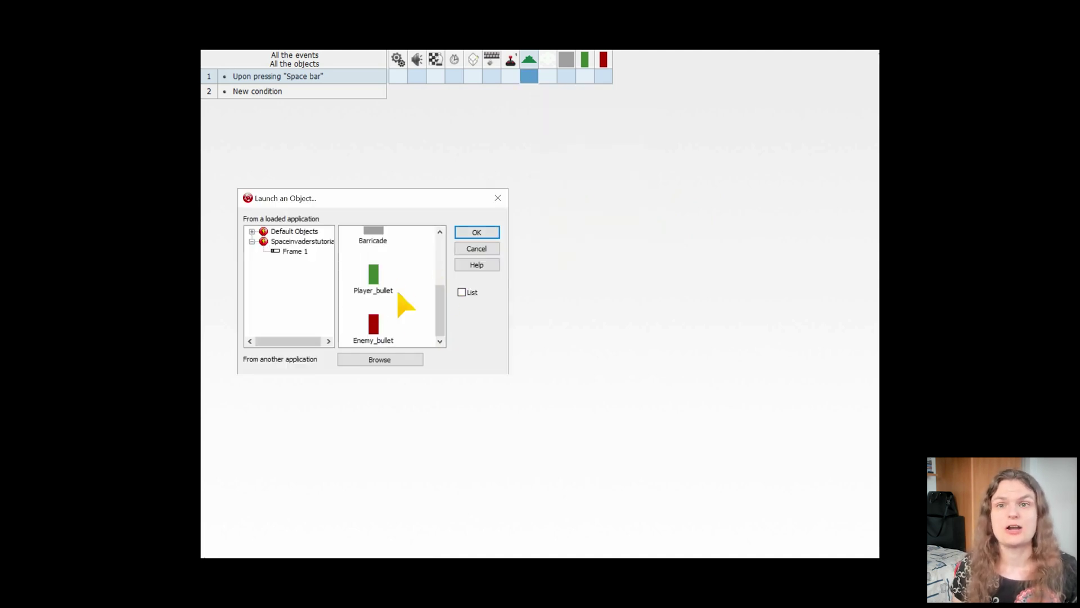
left_click(403, 268)
left_click(476, 233)
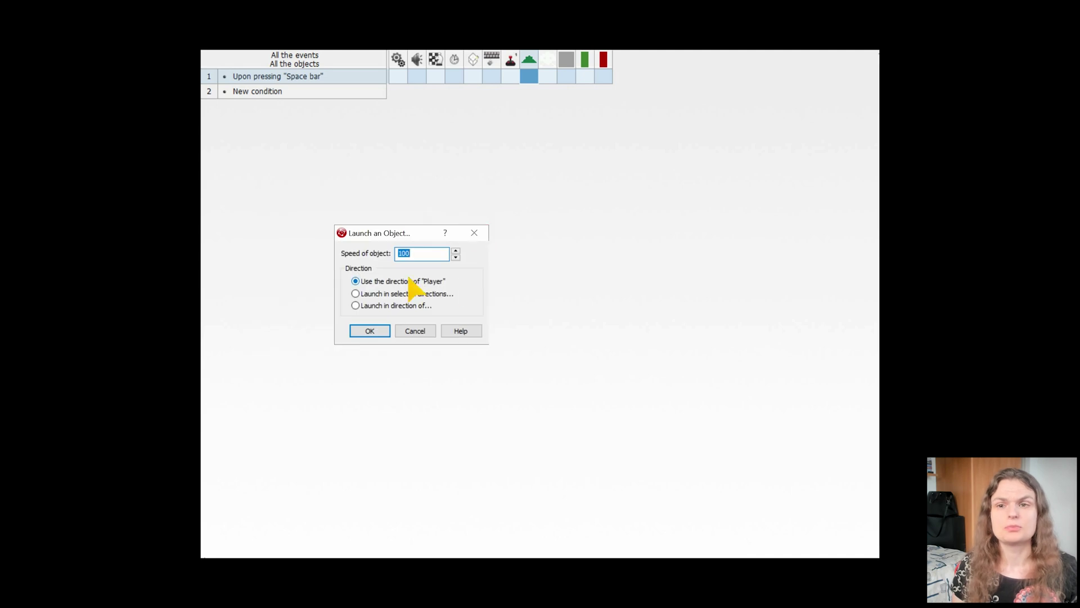
left_click(382, 291)
left_click(340, 467)
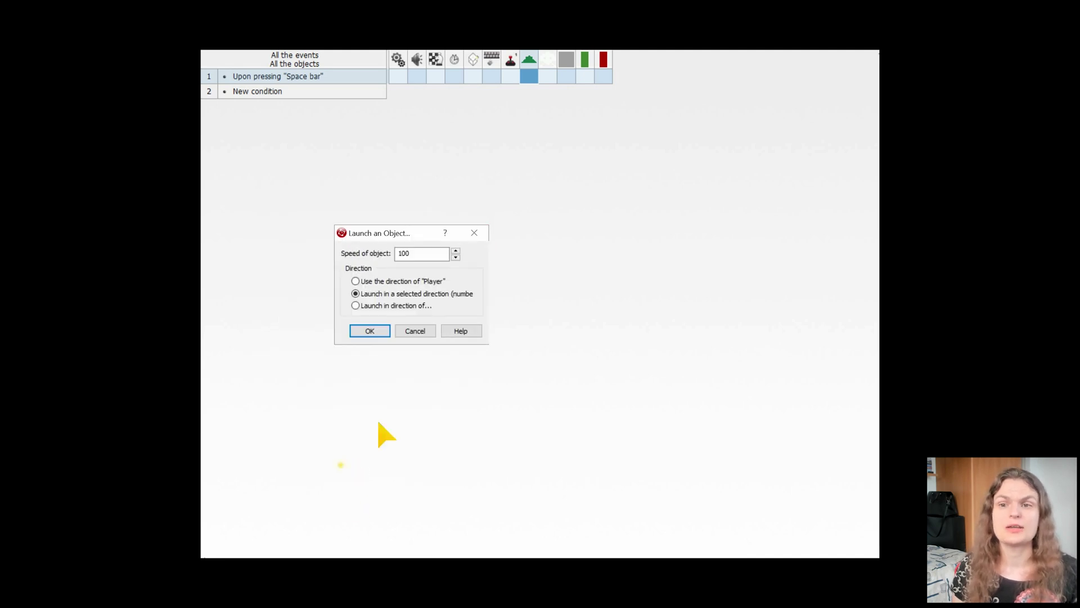
Add event 2 where Player_bullet colliding with Alien destroys both objects.
left_click(378, 333)
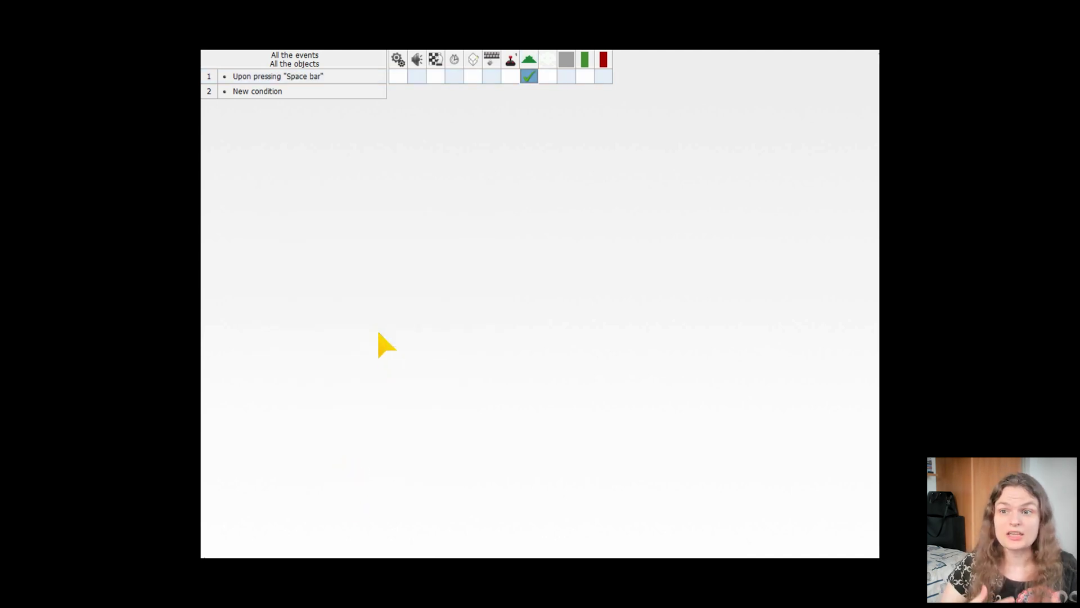
double_click(258, 93)
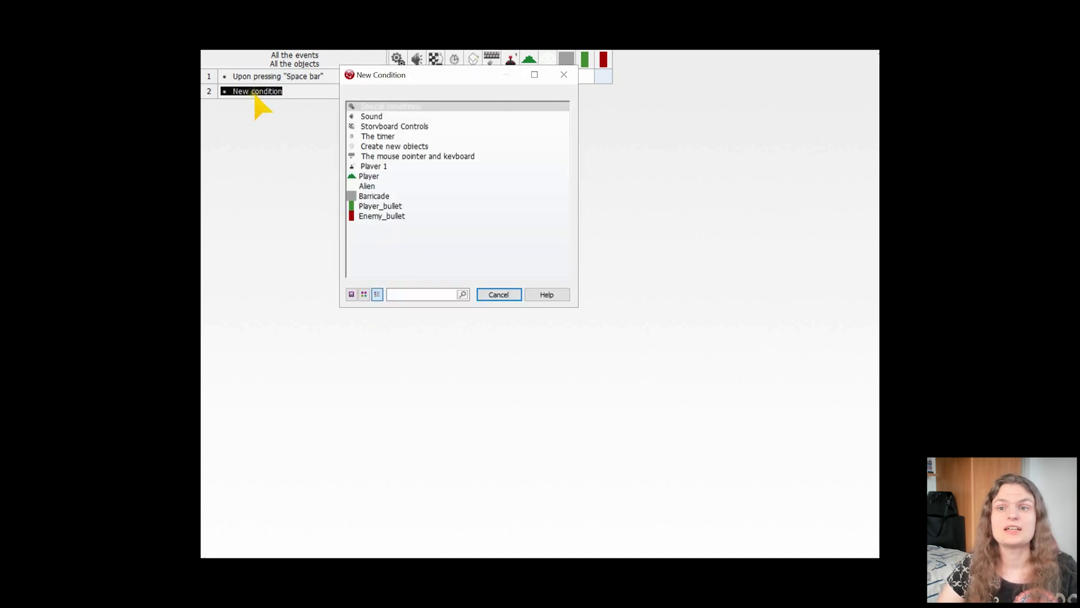
left_click(365, 207)
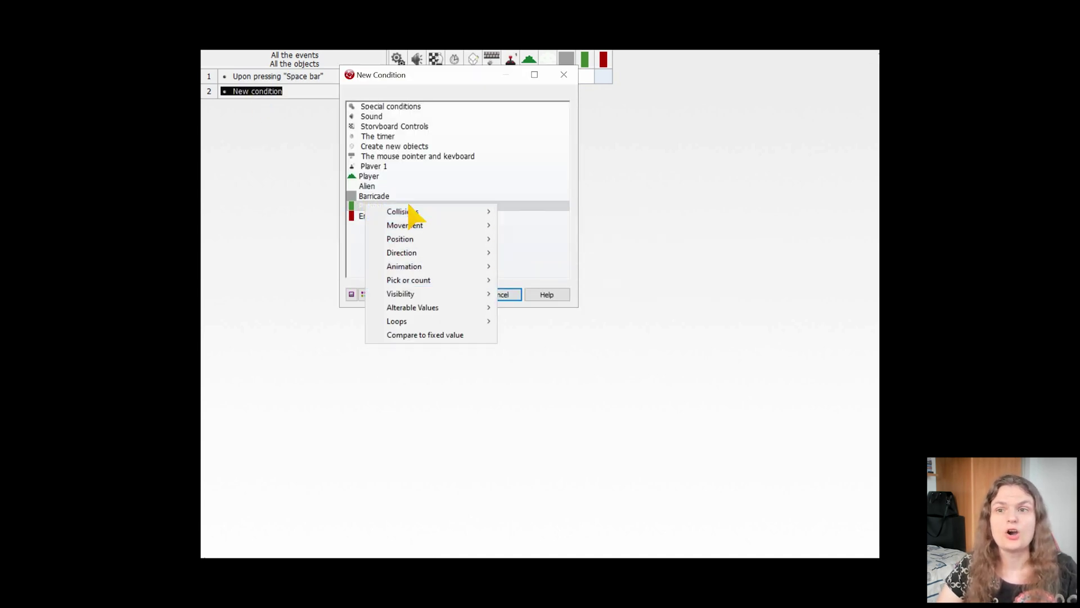
mouse_move(431, 211)
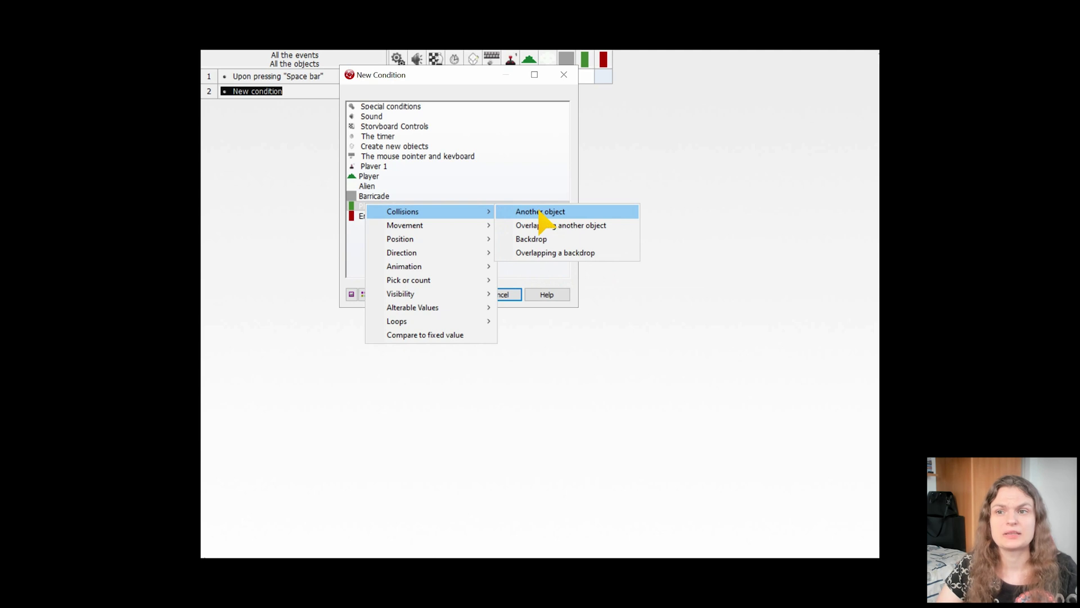
left_click(541, 212)
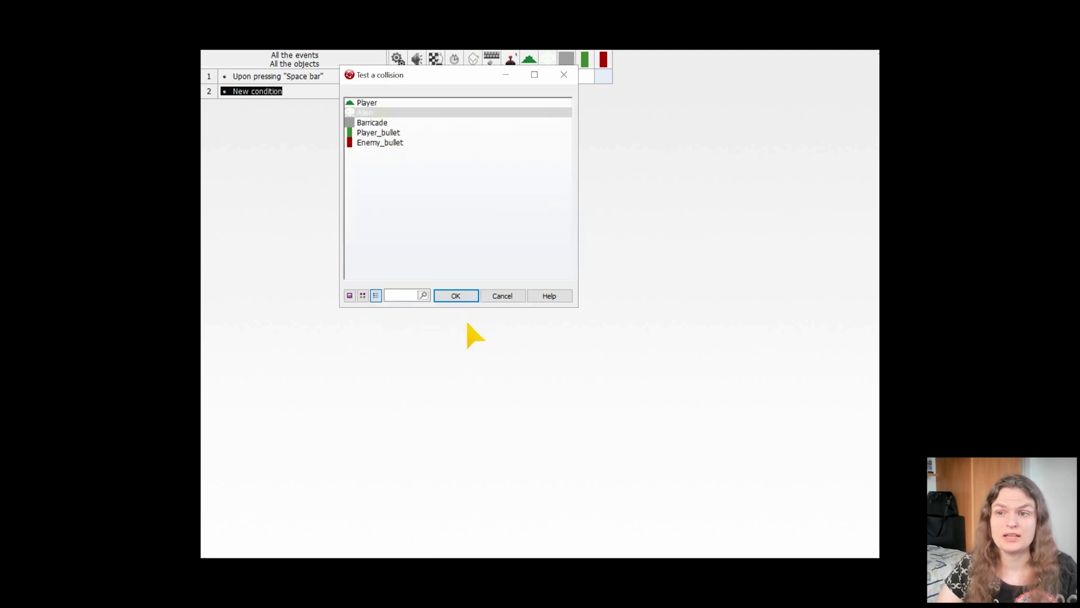
left_click(458, 297)
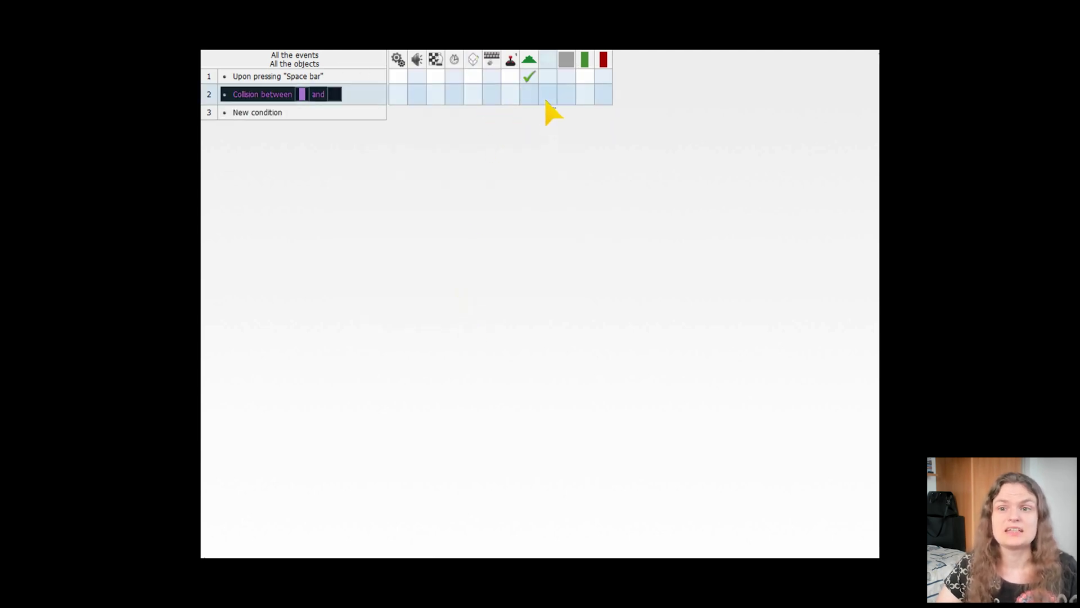
left_click(548, 96)
left_click(577, 302)
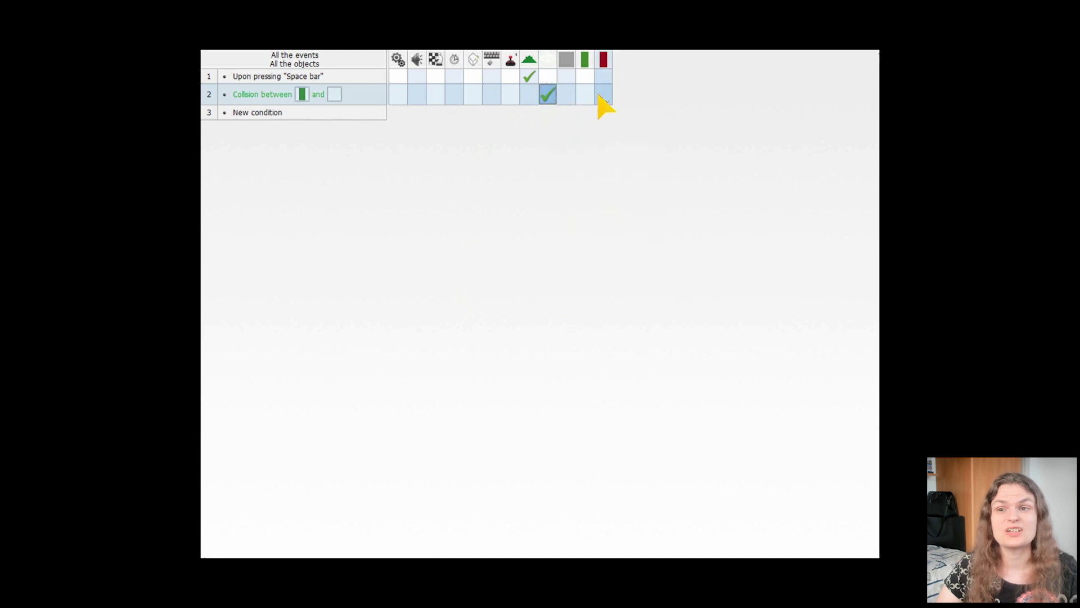
left_click(585, 95)
left_click(619, 304)
Add event 3 where Player_bullet colliding with Enemy_bullet destroys both.
left_click(257, 112)
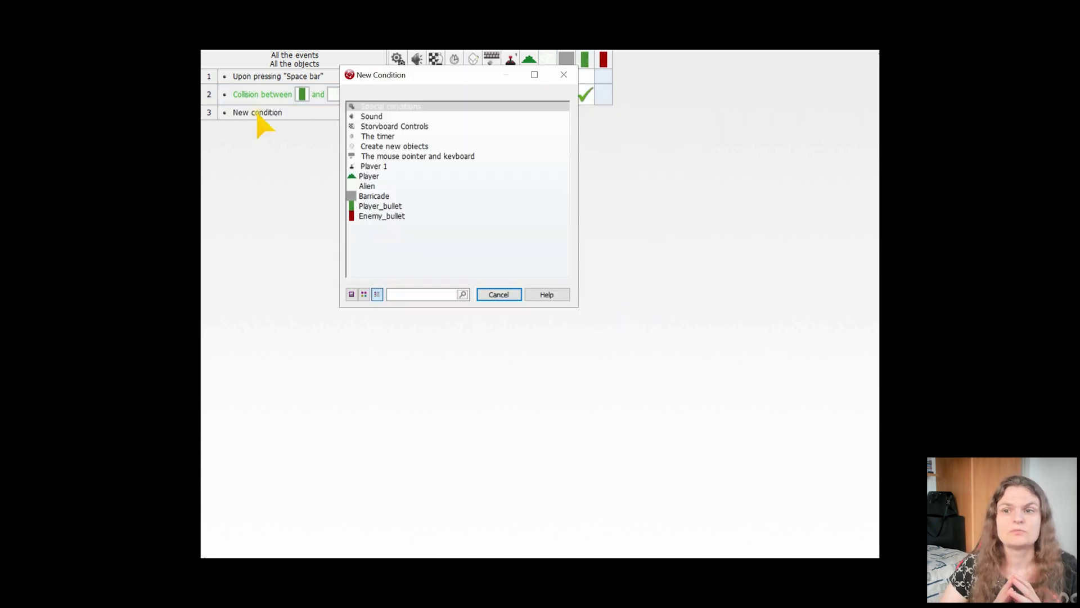
right_click(374, 211)
left_click(545, 214)
left_click(463, 299)
left_click(585, 116)
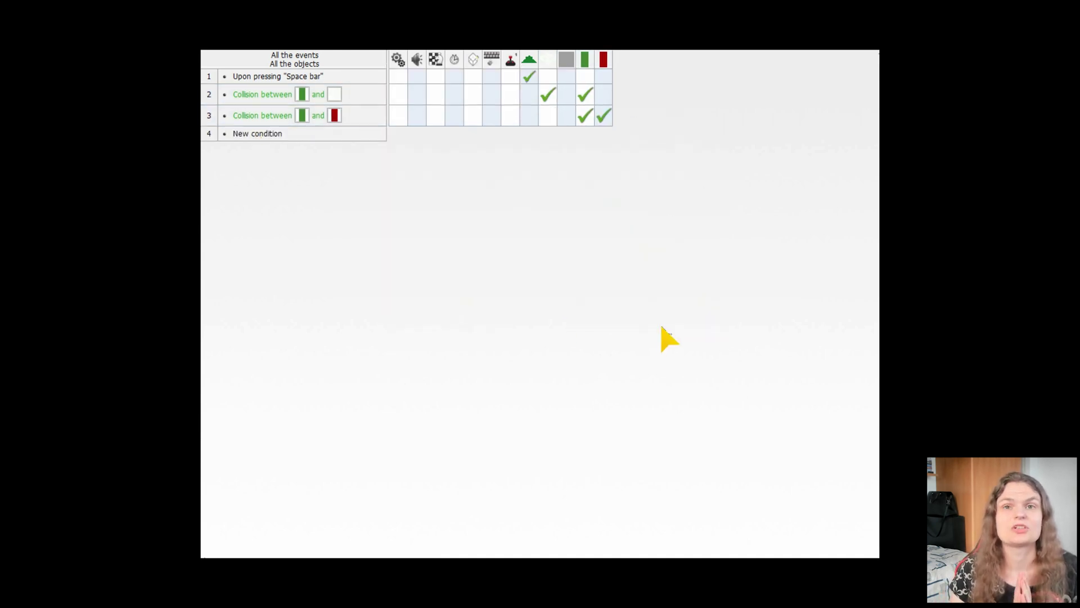
left_click(257, 134)
Add event 4 where Player_bullet colliding with Barricade destroys both.
right_click(366, 208)
left_click(545, 214)
left_click(463, 299)
left_click(566, 137)
left_click(257, 154)
Add event 5 where Enemy_bullet colliding with Barricade destroys both.
right_click(366, 208)
left_click(546, 214)
left_click(458, 295)
left_click(603, 158)
left_click(619, 366)
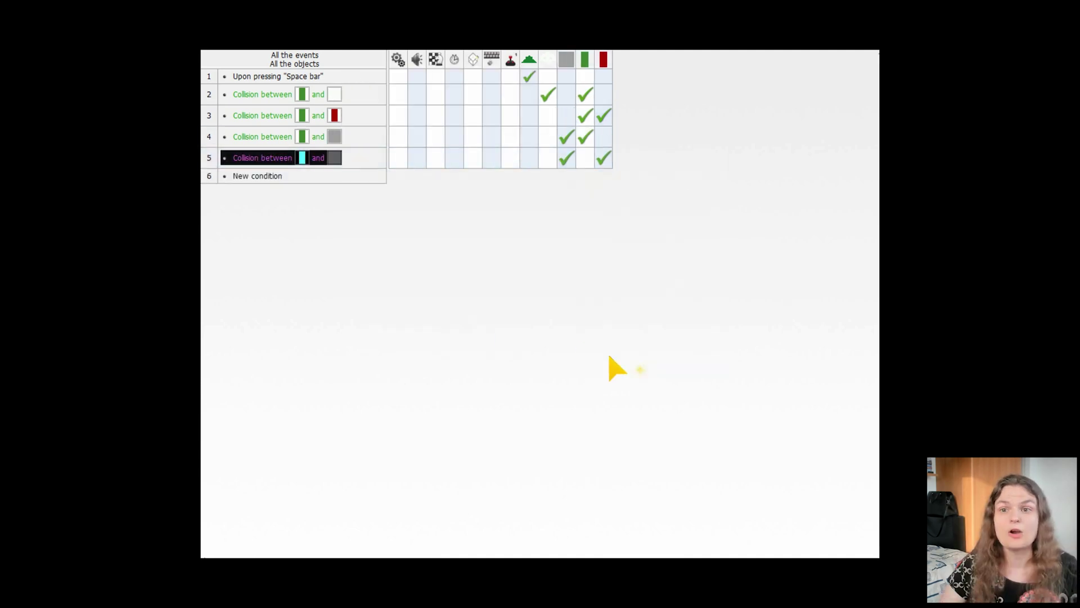
Add event 6 with the 'Have all Alien been destroyed' condition and start its Storyboard action.
left_click(345, 213)
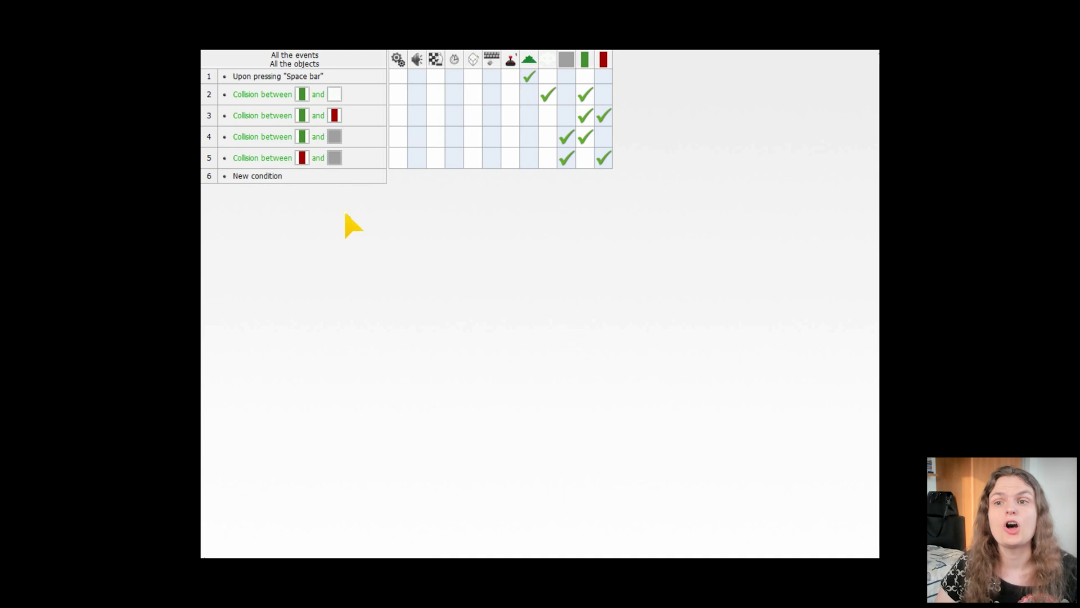
double_click(271, 179)
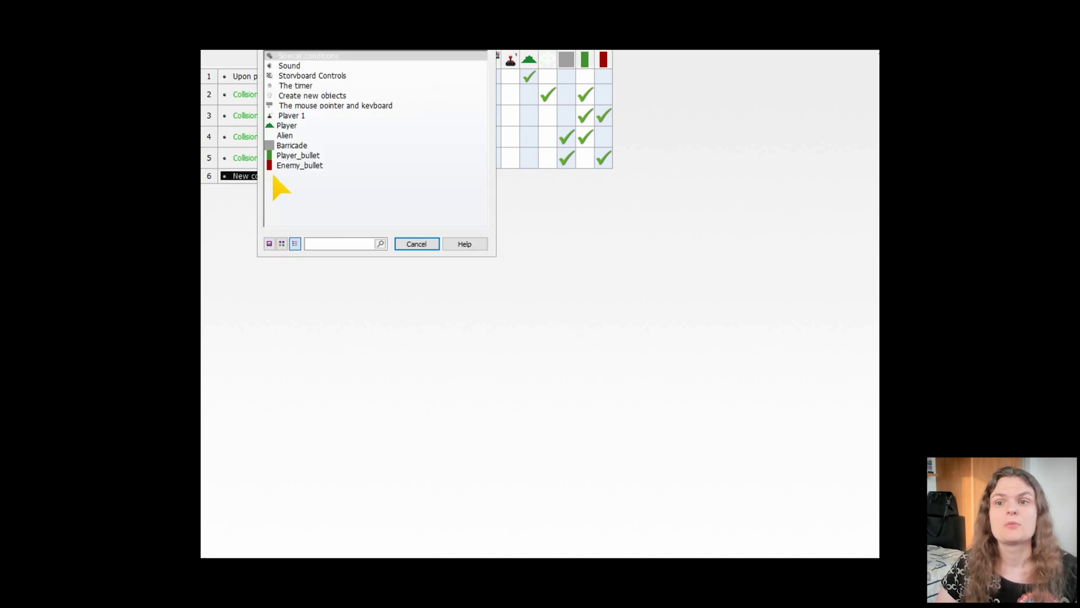
right_click(299, 136)
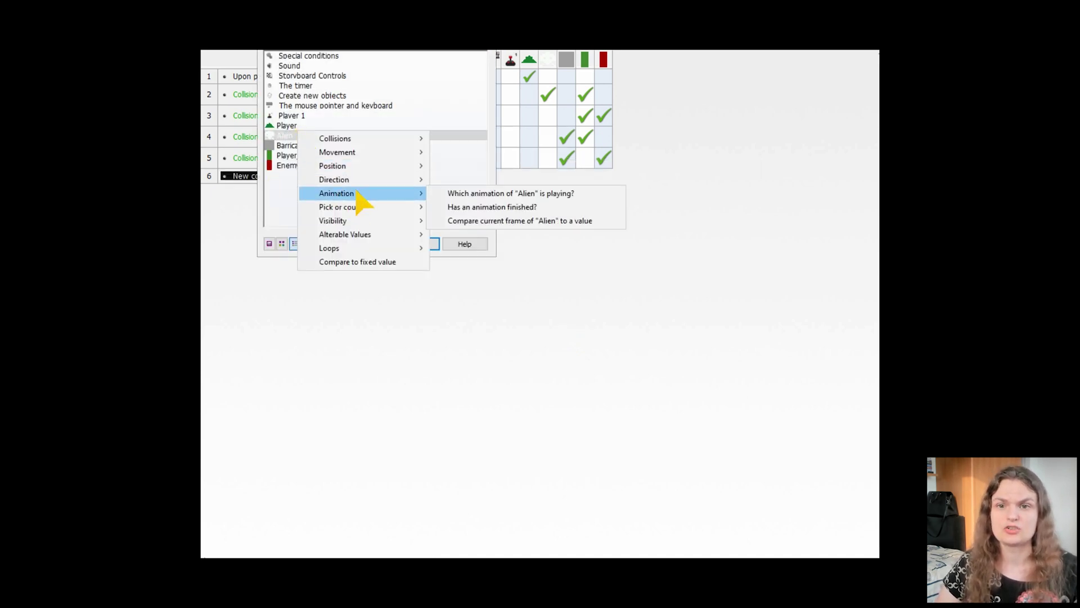
mouse_move(341, 207)
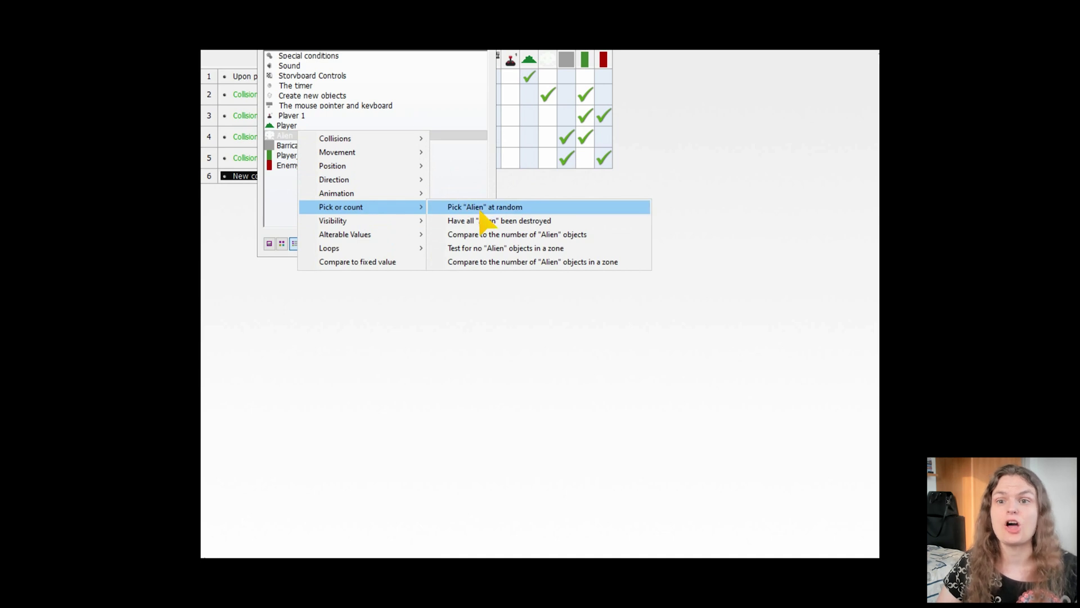
left_click(485, 223)
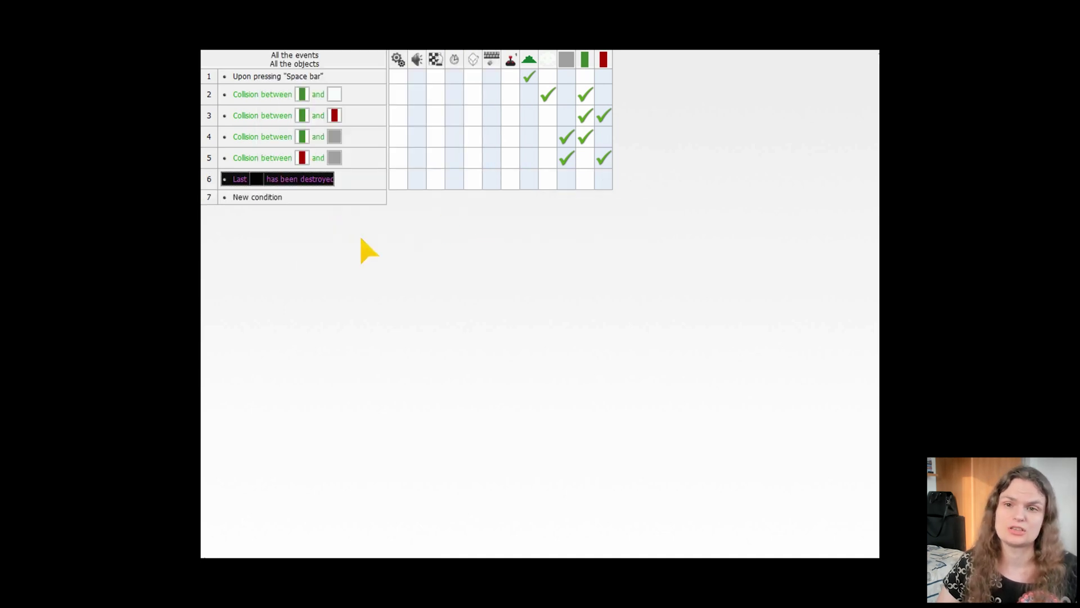
right_click(437, 183)
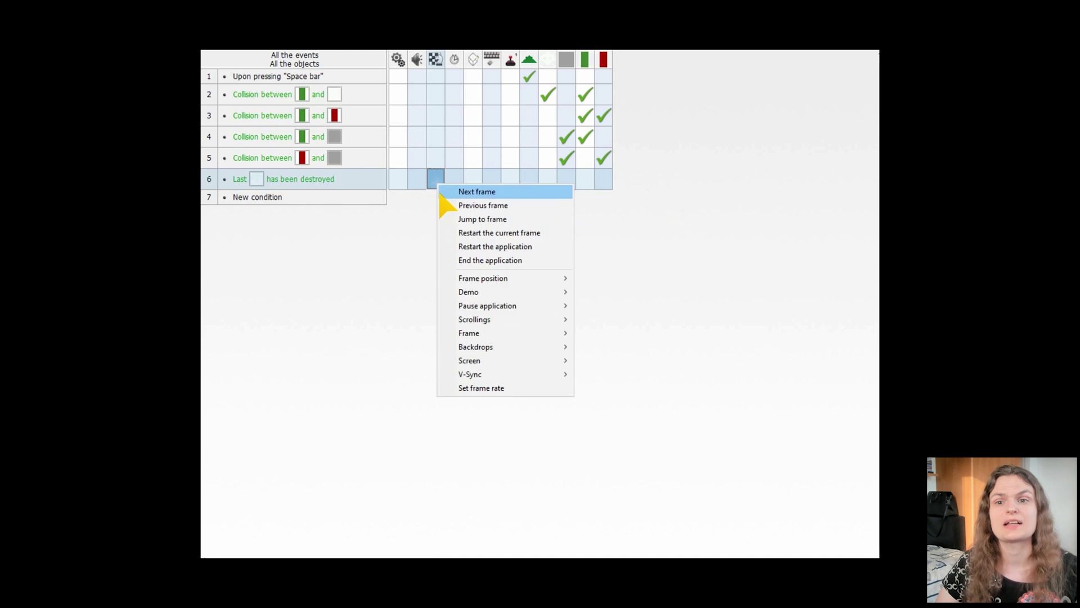
Make event 6 end the application; give event 7 'Pick Alien at random' and 'Every 1 second' conditions.
left_click(495, 246)
double_click(279, 204)
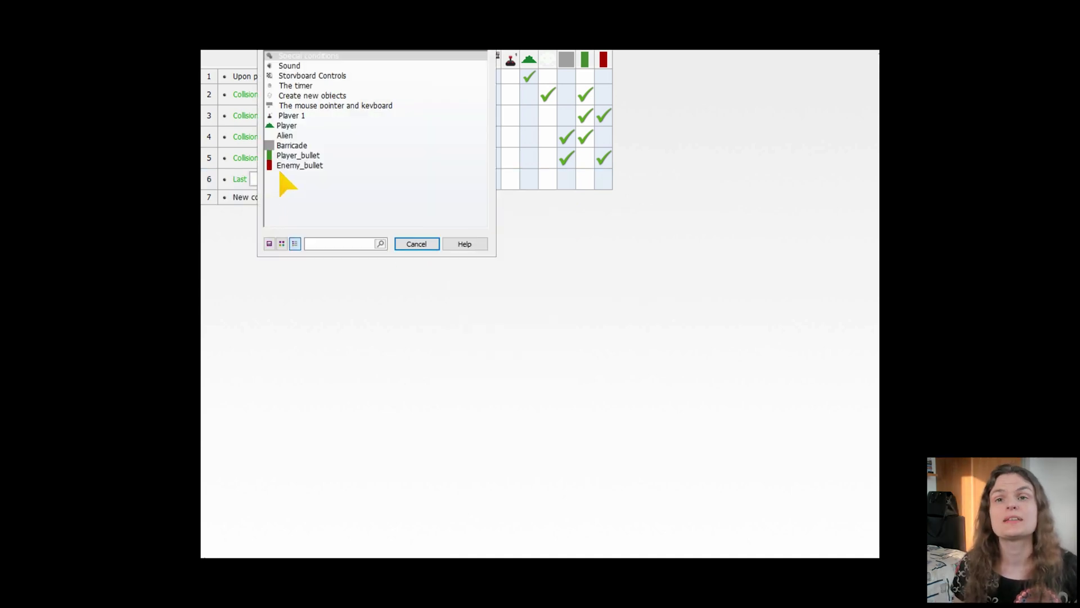
left_click(279, 136)
mouse_move(323, 213)
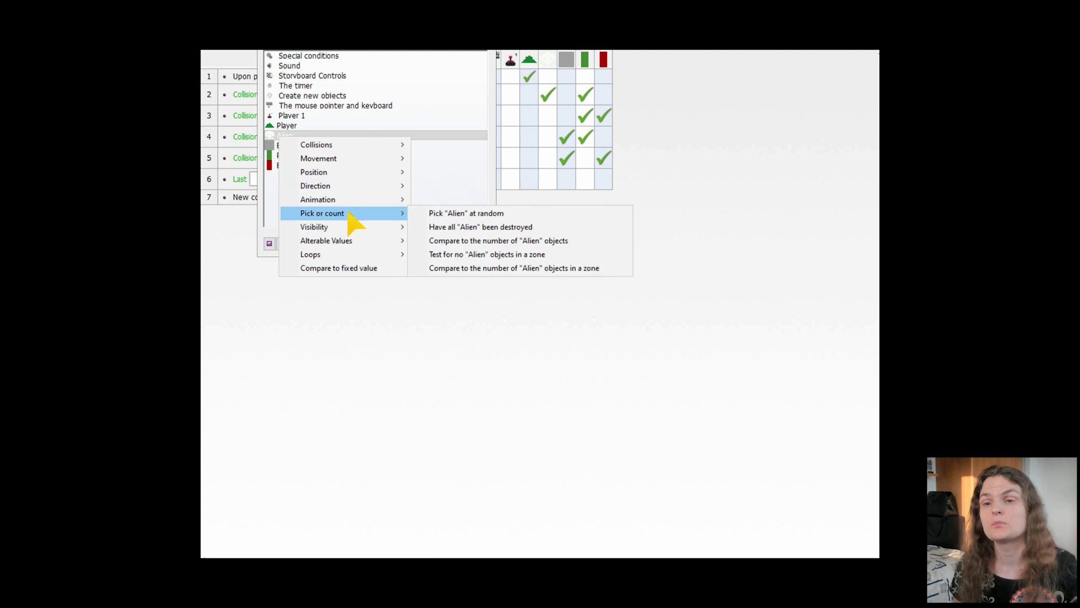
left_click(435, 214)
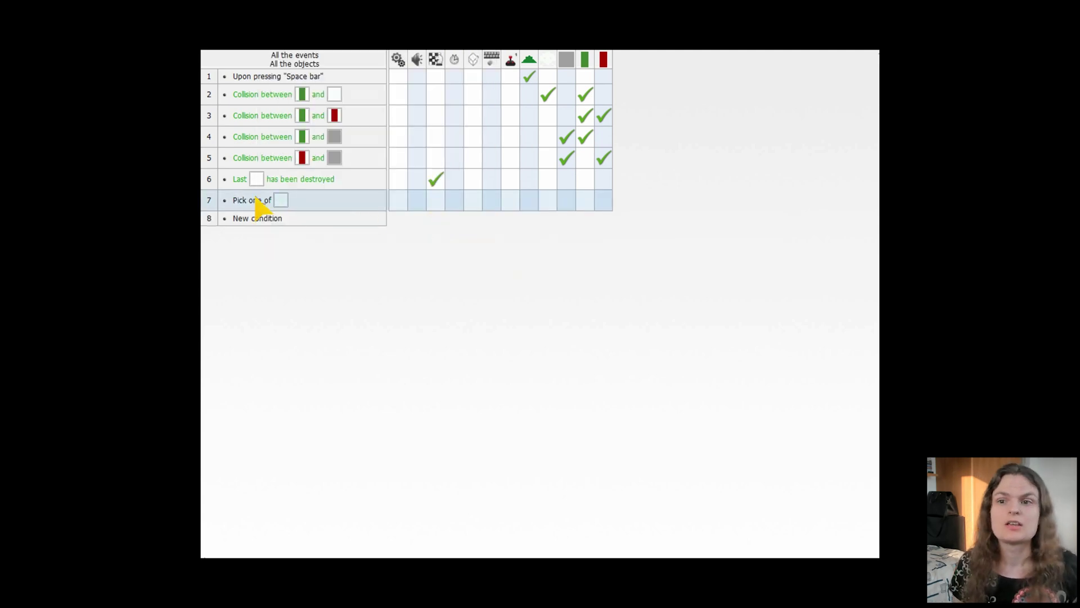
right_click(253, 204)
left_click(279, 237)
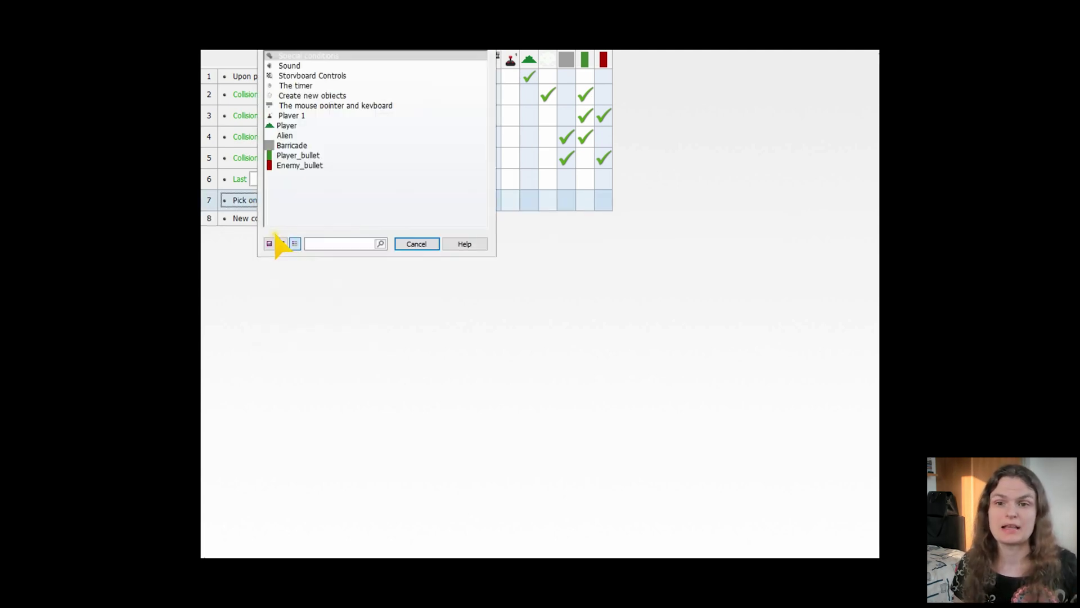
left_click(298, 87)
left_click(342, 94)
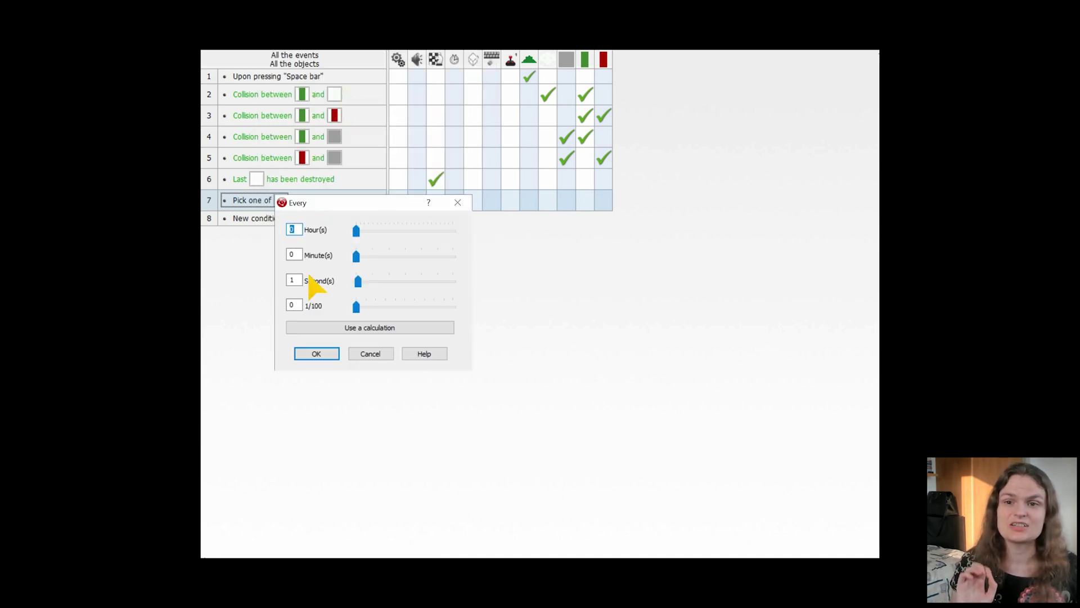
left_click(317, 354)
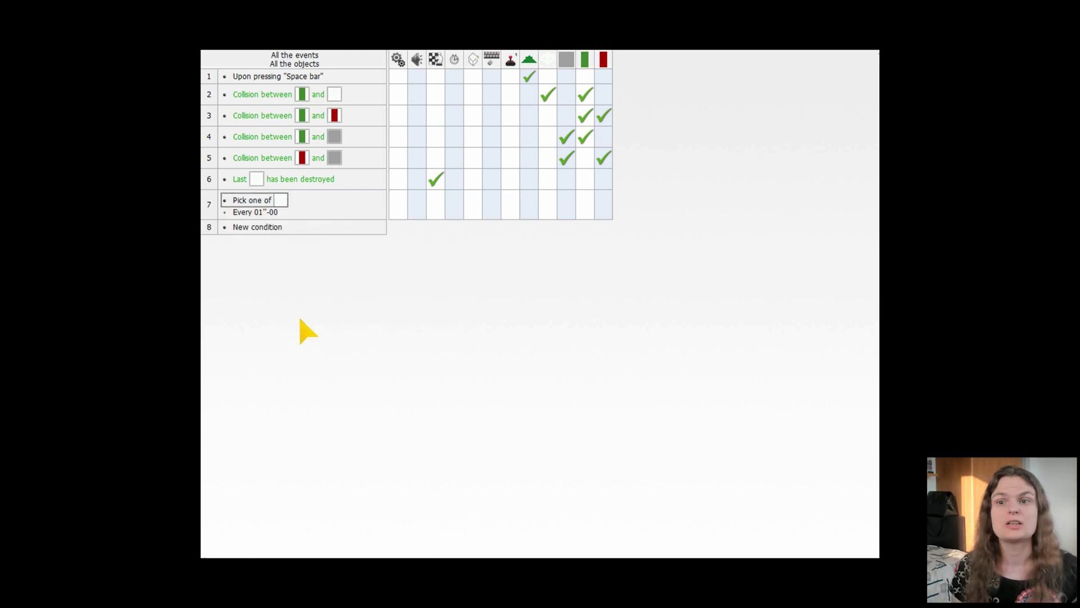
Have the picked Alien launch an Enemy_bullet straight down.
left_click(548, 207)
mouse_move(583, 284)
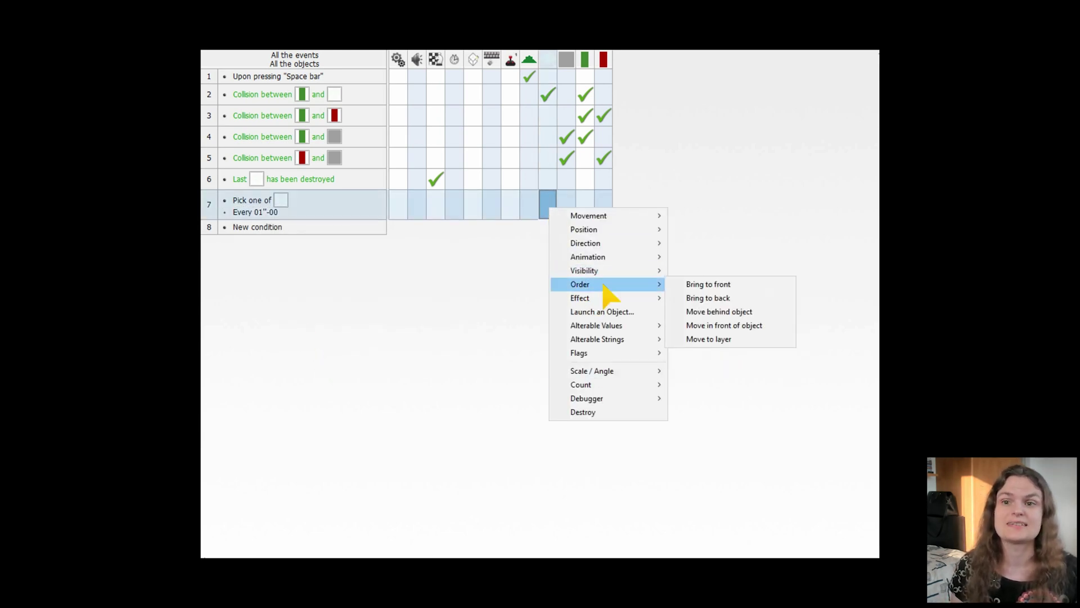
left_click(602, 311)
left_click_drag(443, 265, 442, 315)
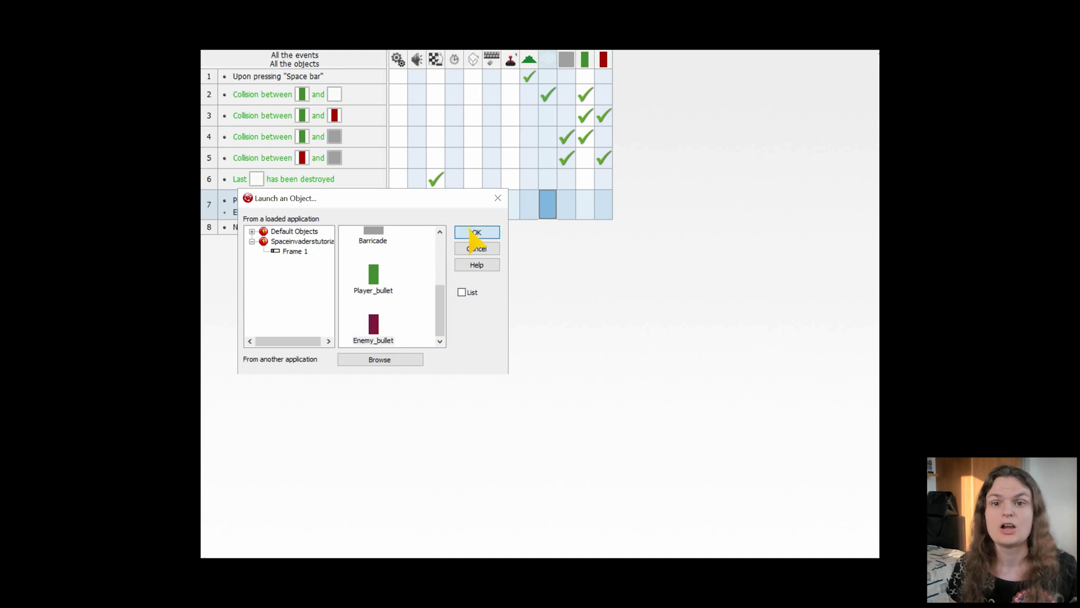
left_click(373, 329)
left_click(476, 233)
left_click(355, 301)
left_click(377, 406)
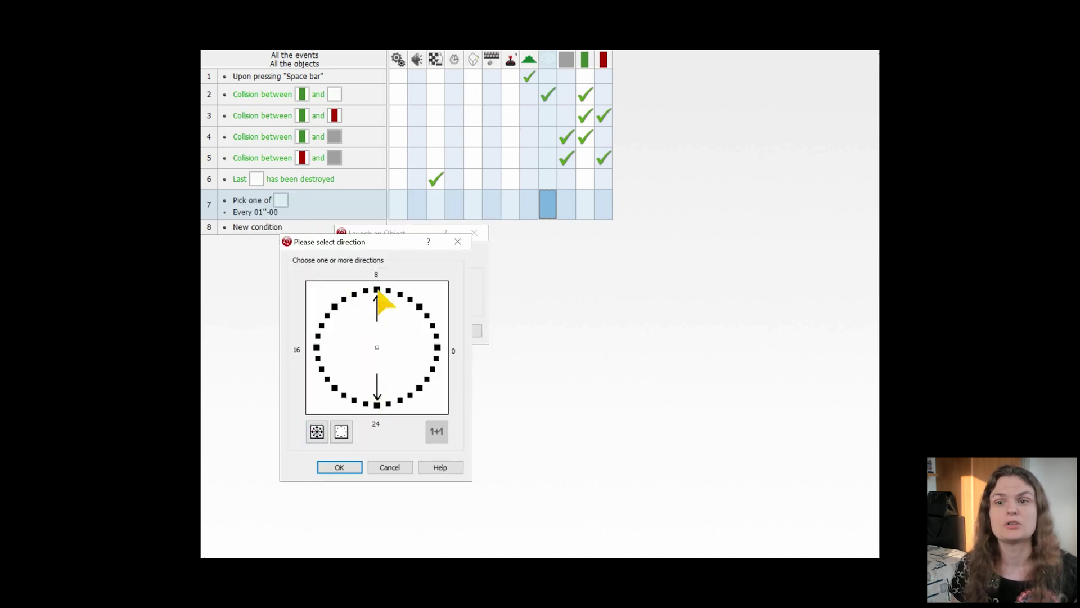
left_click(352, 469)
left_click(369, 332)
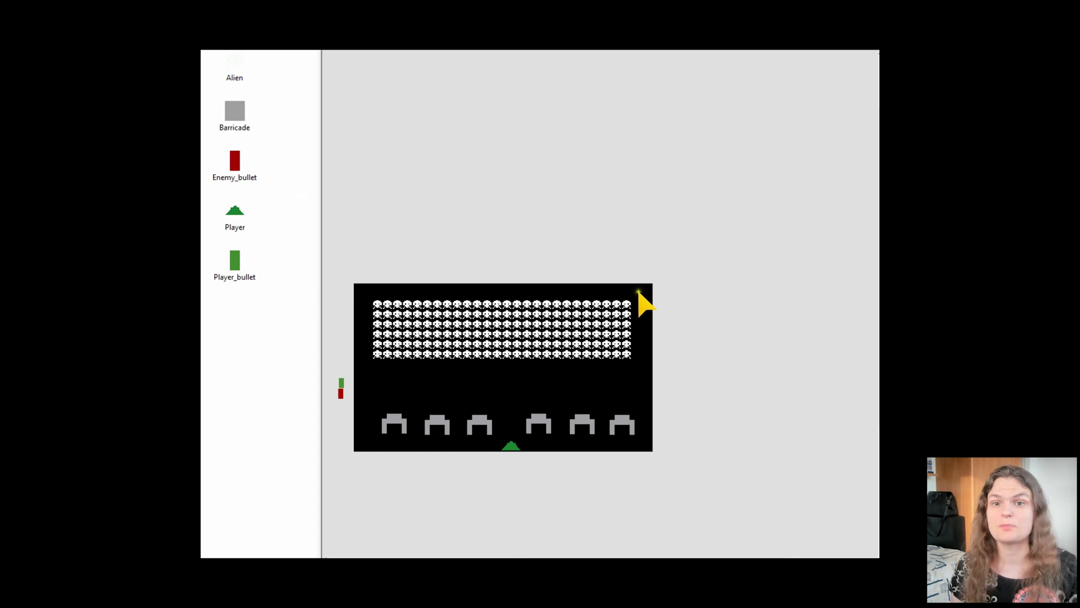
Insert a Lives counter object and place it at the frame's top-right.
left_click(535, 160)
type("live")
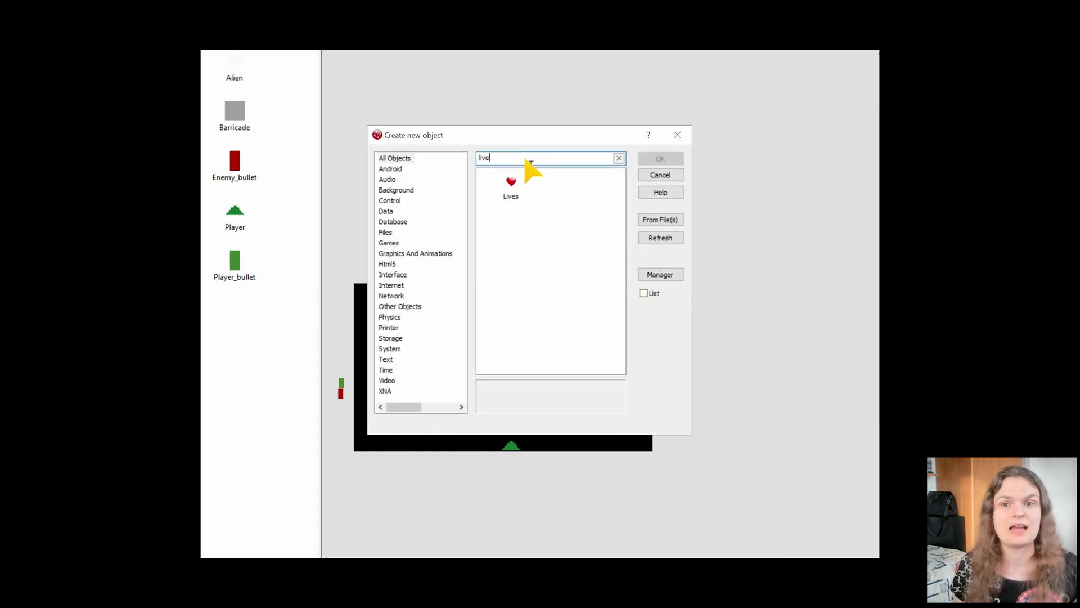
left_click(510, 192)
left_click(667, 159)
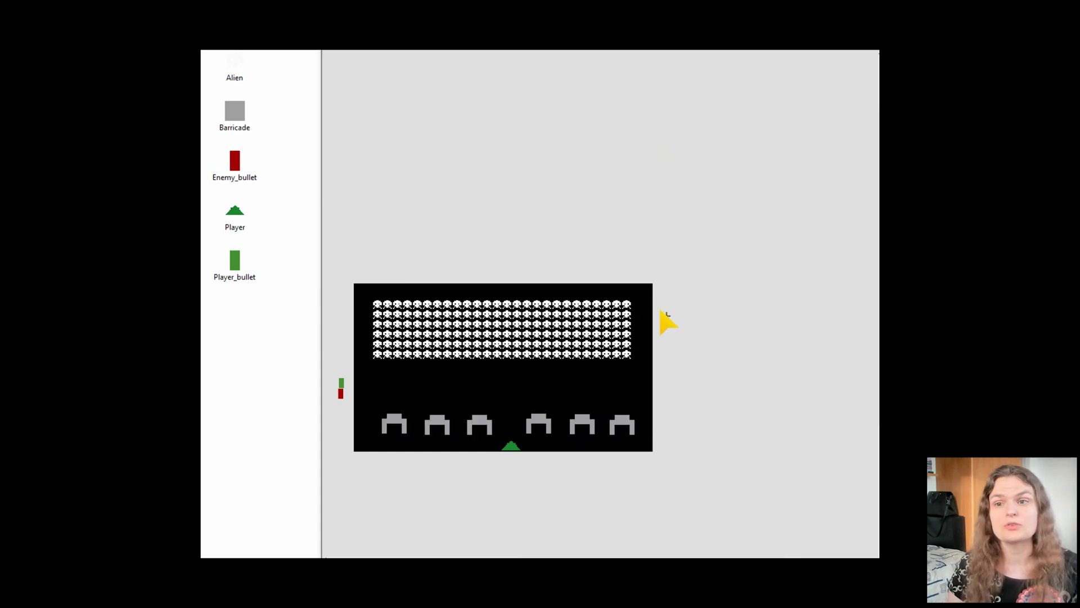
left_click(640, 293)
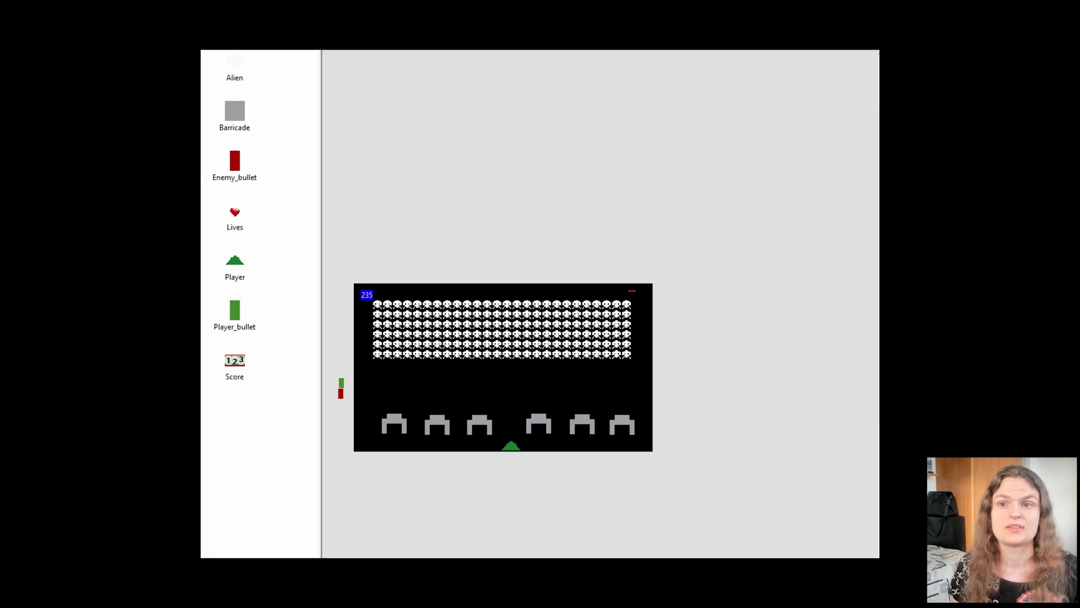
Fill every Score counter digit image white and close the image editor.
double_click(241, 373)
scroll(399, 248, "up", 2)
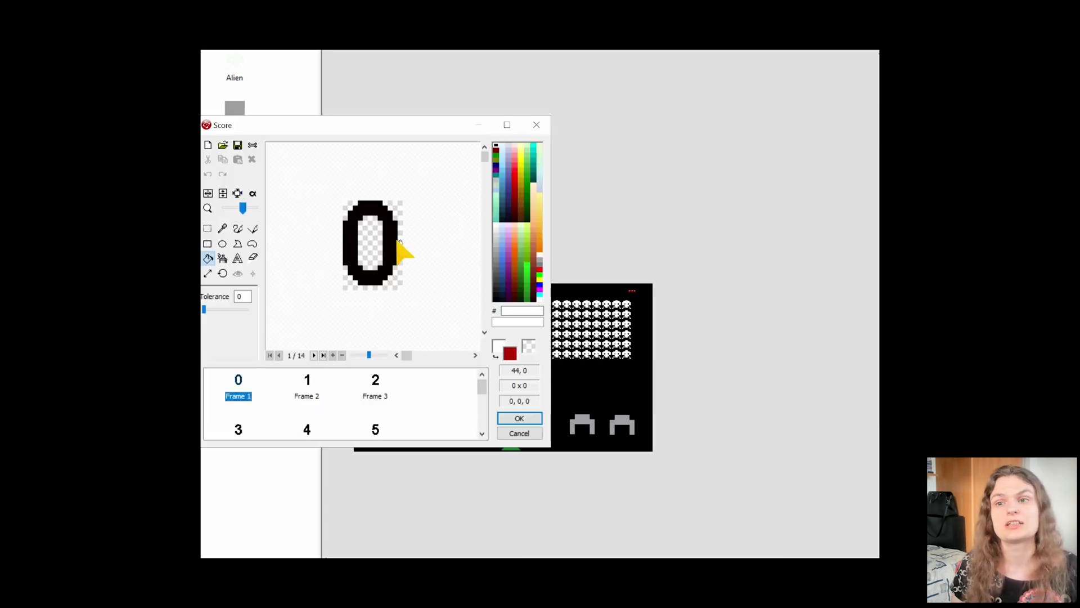
left_click(371, 227)
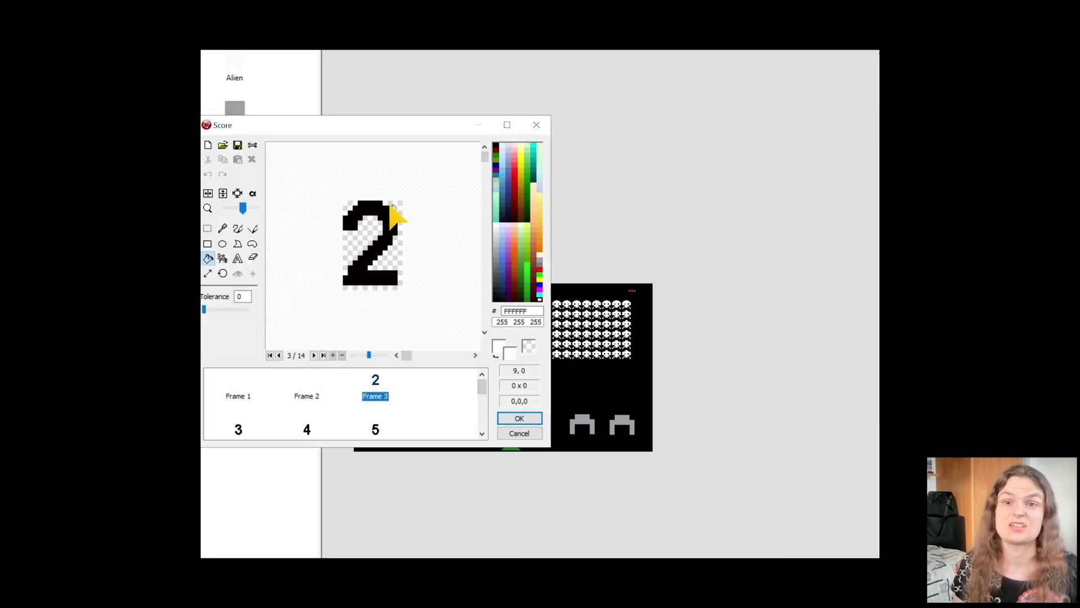
left_click(392, 212)
left_click(386, 241)
scroll(470, 415, "down", 2)
left_click(376, 400)
left_click(307, 410)
left_click(239, 397)
left_click(399, 261)
scroll(482, 410, "down", 2)
left_click(237, 396)
left_click(393, 264)
key("Return")
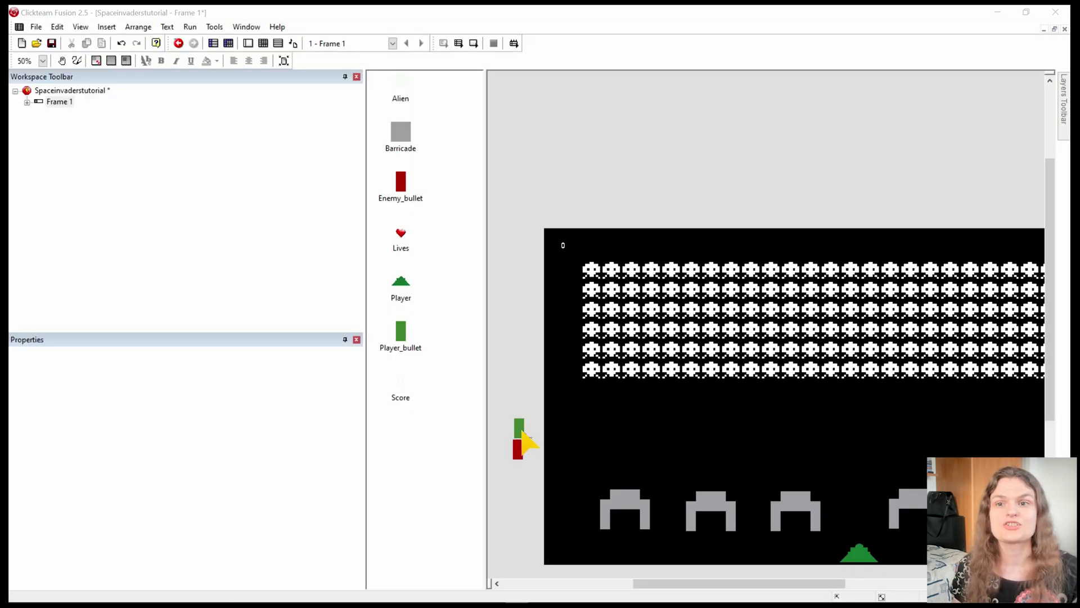
Resize the Player_bullet image (size 32) and then the Enemy_bullet image.
double_click(520, 432)
left_click(314, 248)
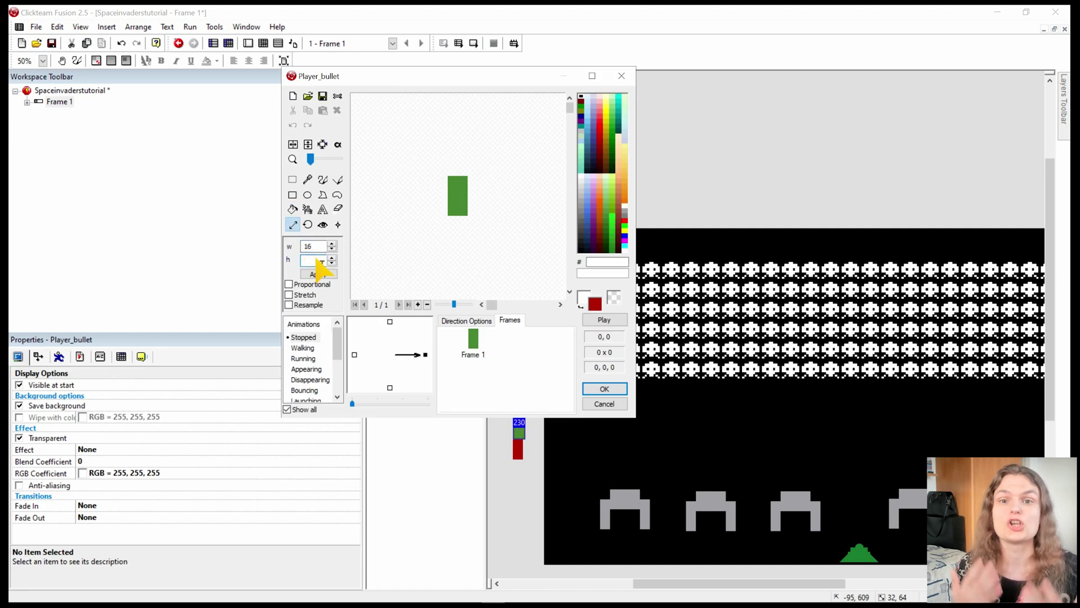
type("32")
left_click(319, 274)
left_click(604, 389)
double_click(517, 450)
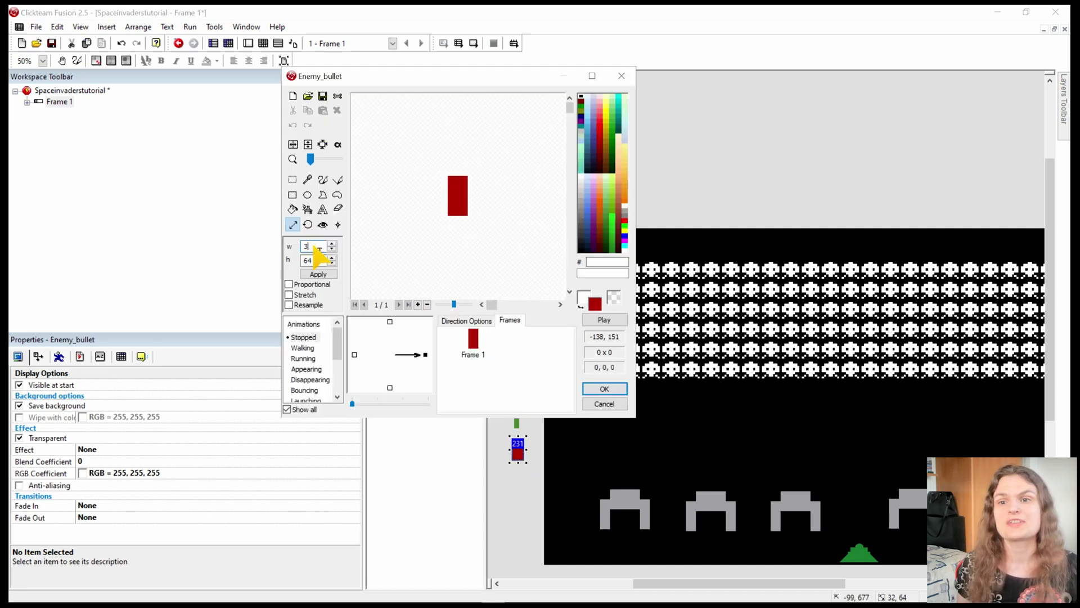
left_click(316, 274)
Add event 8: when Enemy_bullet hits the Player, set Player 1's number of lives using value 3.
left_click(604, 388)
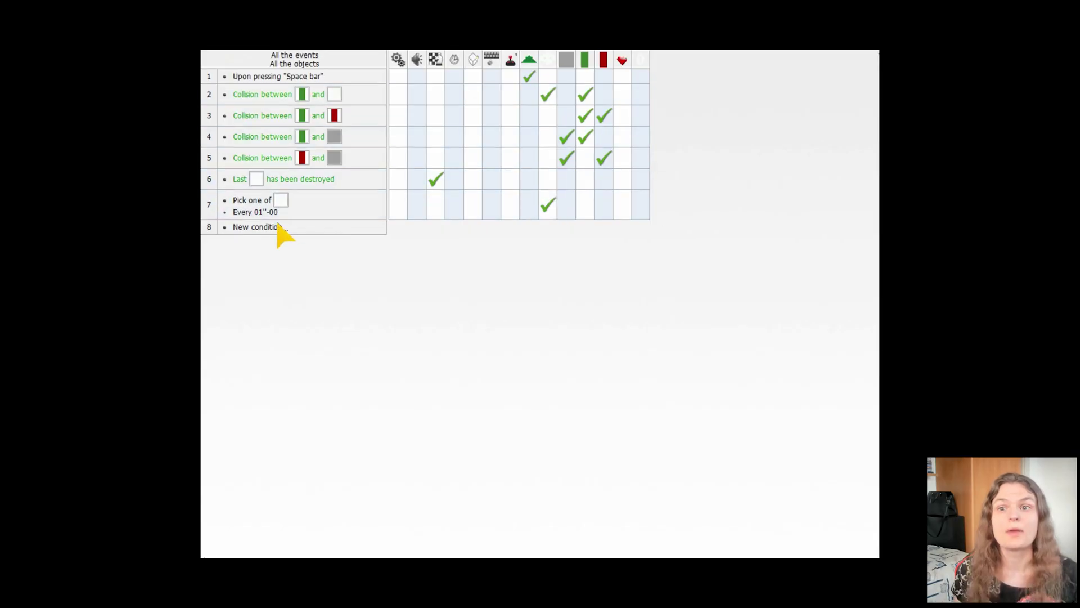
double_click(278, 225)
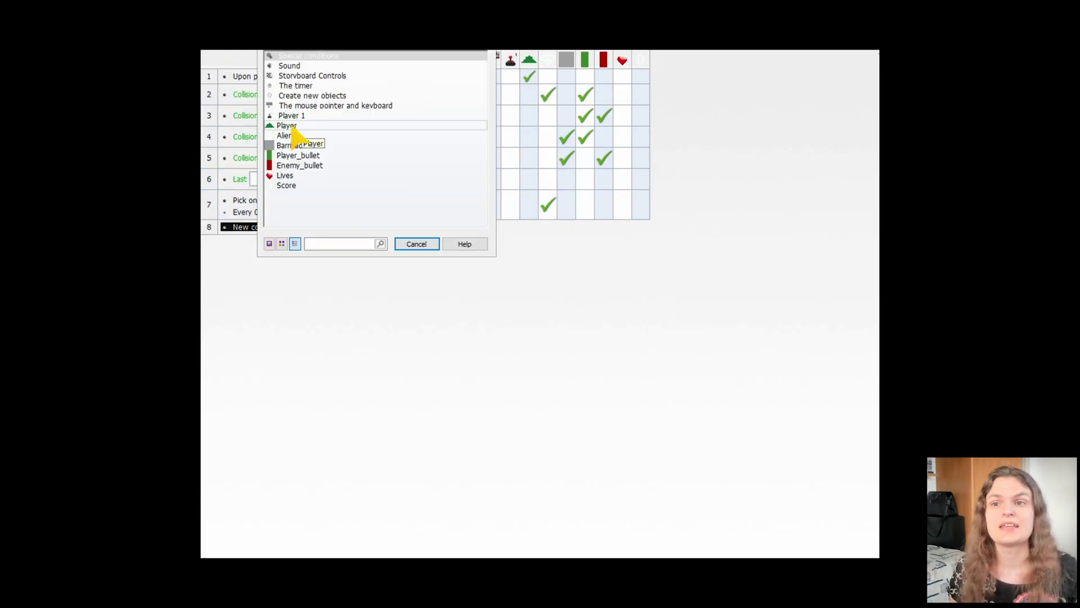
left_click(287, 125)
left_click(445, 134)
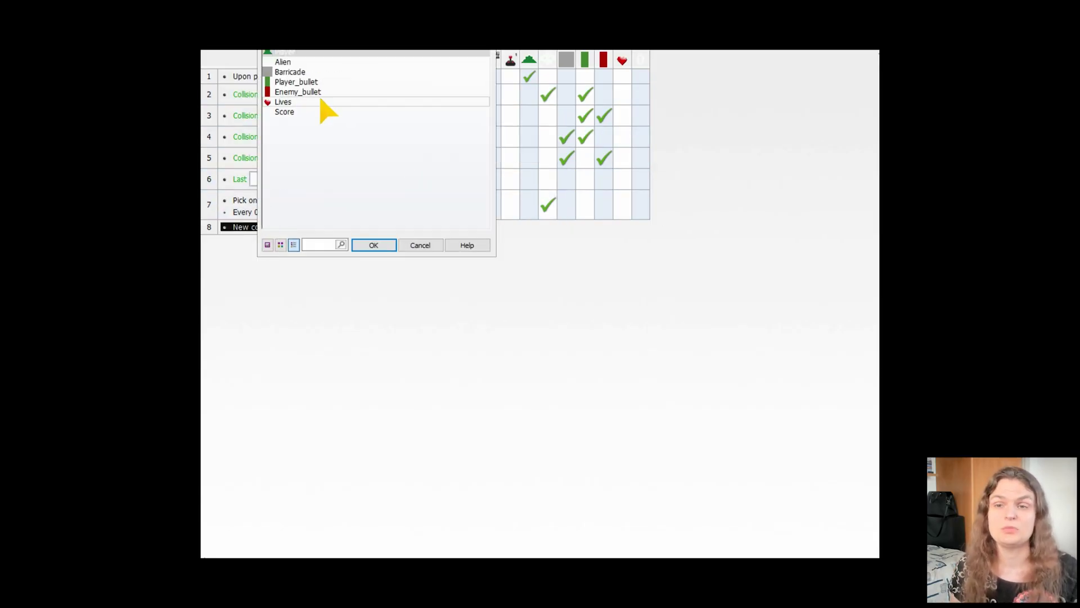
double_click(313, 97)
left_click(510, 228)
mouse_move(557, 250)
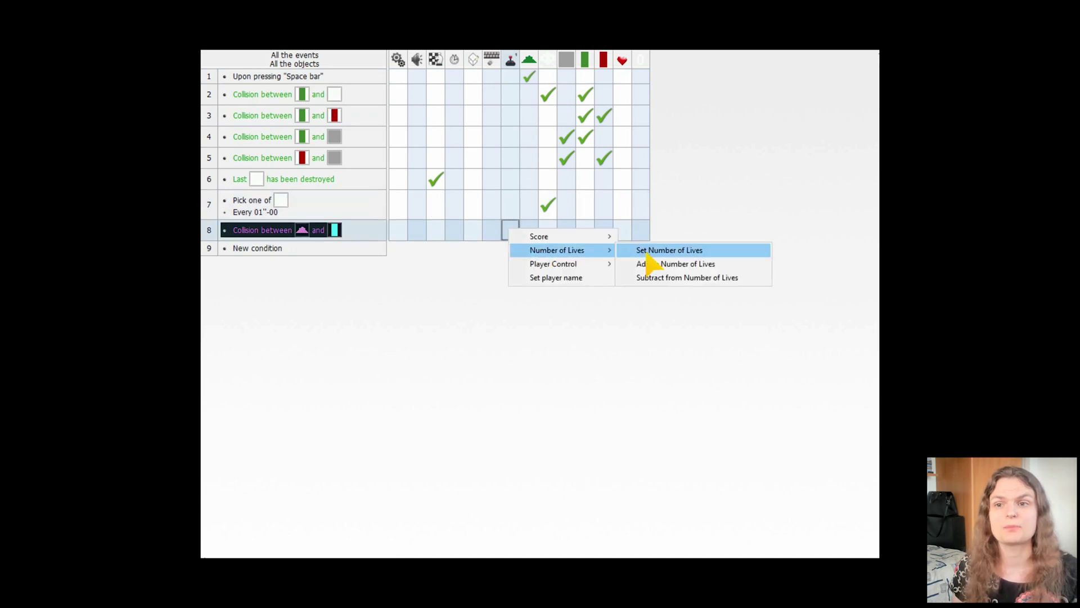
left_click(651, 251)
type("3")
left_click(482, 335)
left_click(490, 297)
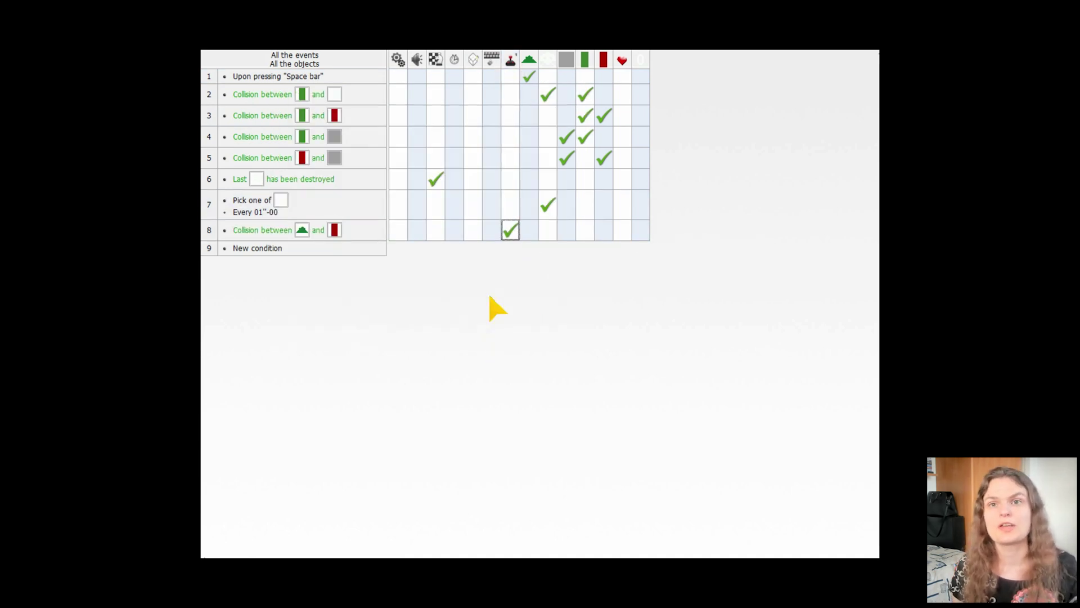
Add event 9 firing when Player 1's lives reach 0, with a Storyboard action.
double_click(271, 246)
right_click(291, 176)
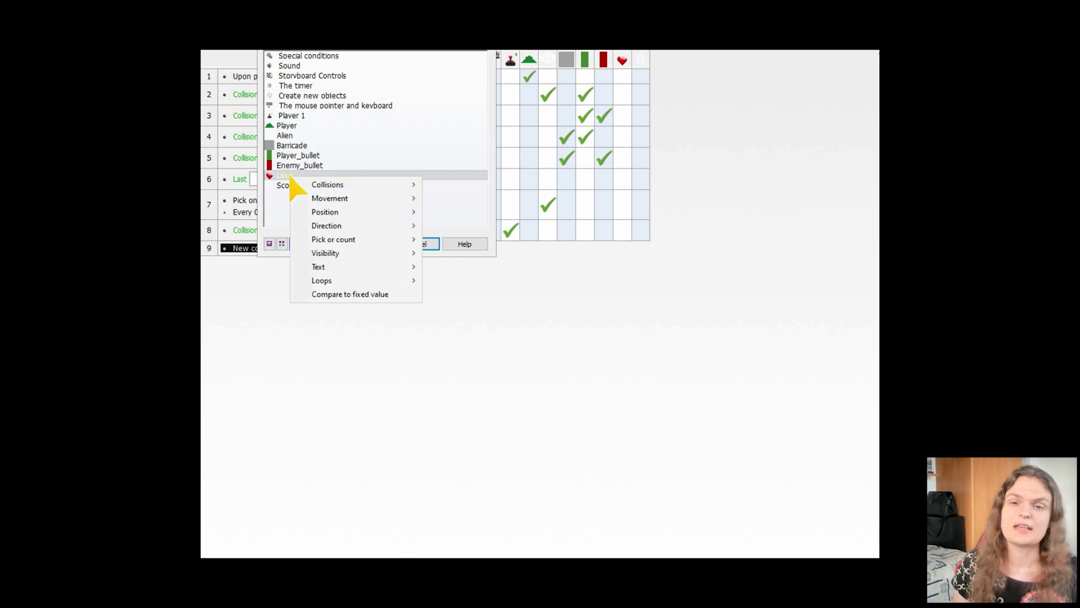
mouse_move(334, 240)
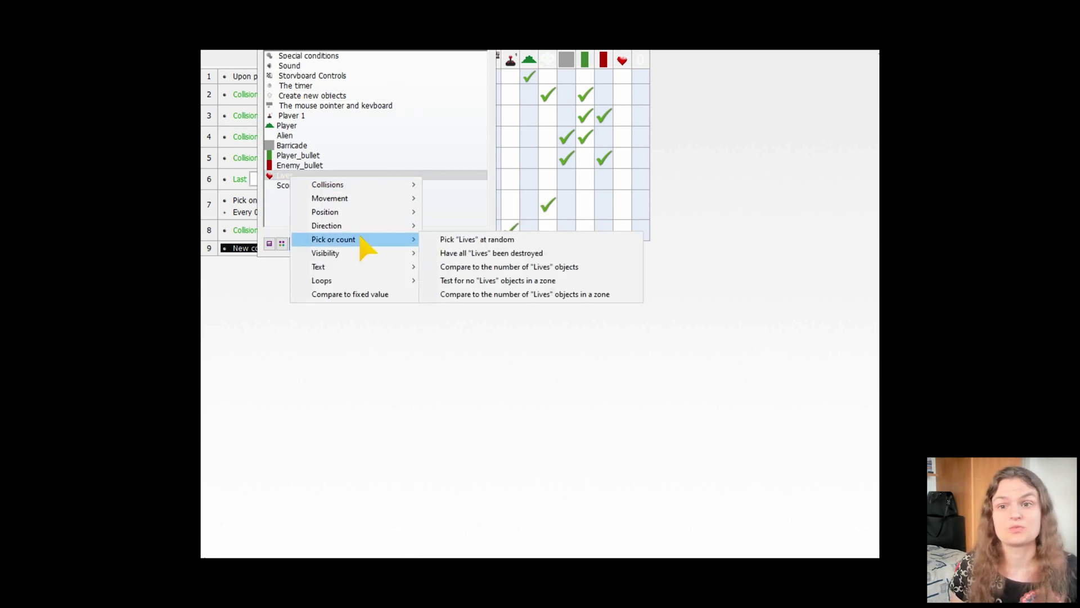
key("Escape")
left_click(419, 244)
double_click(264, 248)
right_click(292, 115)
left_click(371, 165)
right_click(435, 253)
left_click(494, 318)
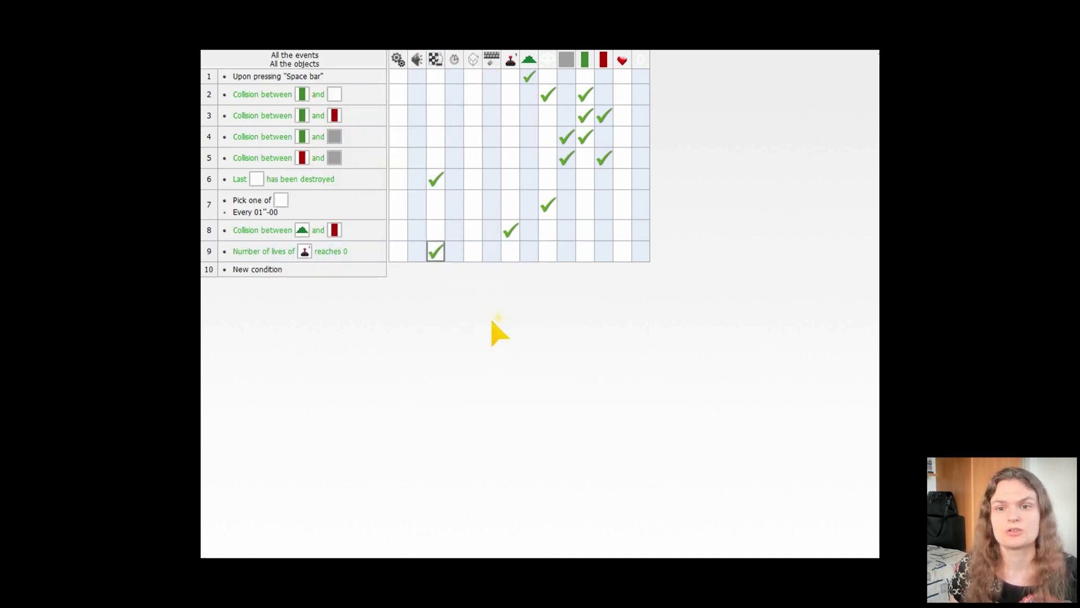
Make the bullet-hits-Alien event add 1 to Player 1's score.
right_click(510, 94)
left_click(655, 117)
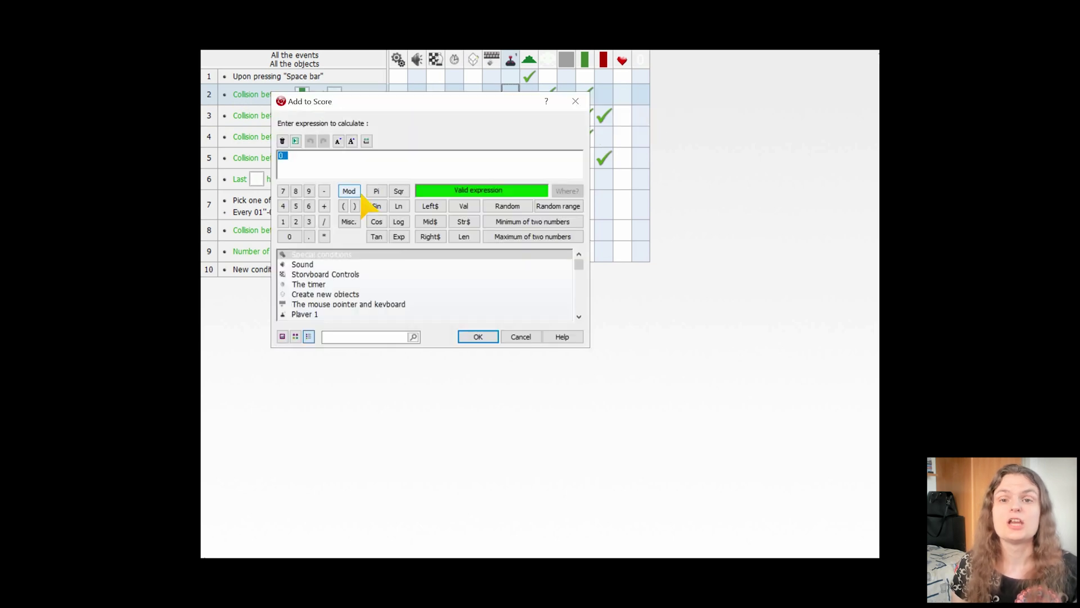
type("1")
left_click(478, 336)
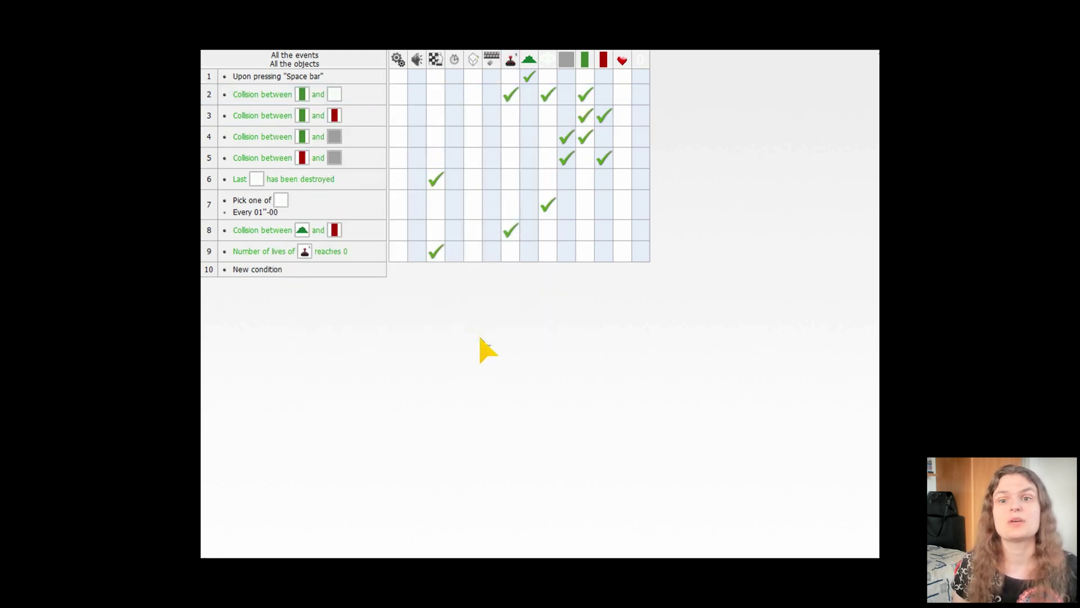
Add event 10 for an Alien leaving the play area at the bottom, with a Storyboard action.
left_click(241, 283)
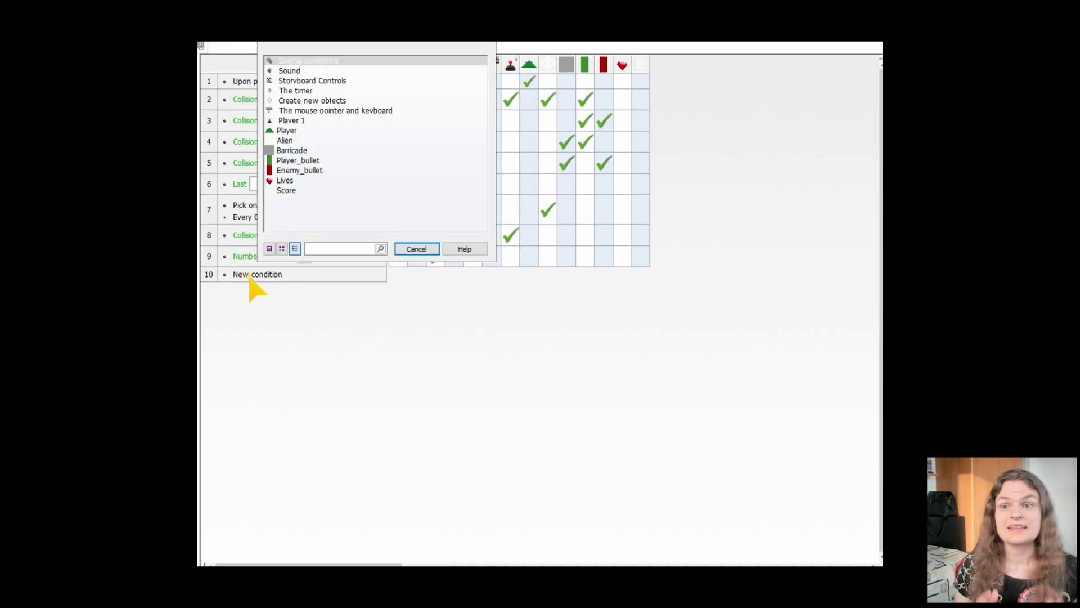
left_click(296, 142)
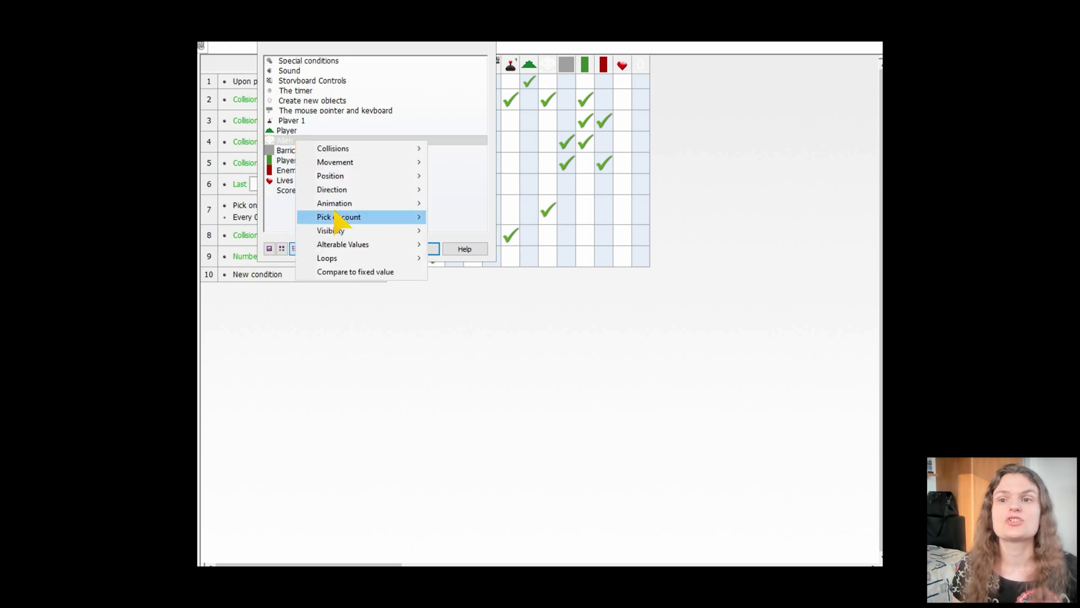
mouse_move(330, 176)
left_click(478, 177)
left_click(374, 331)
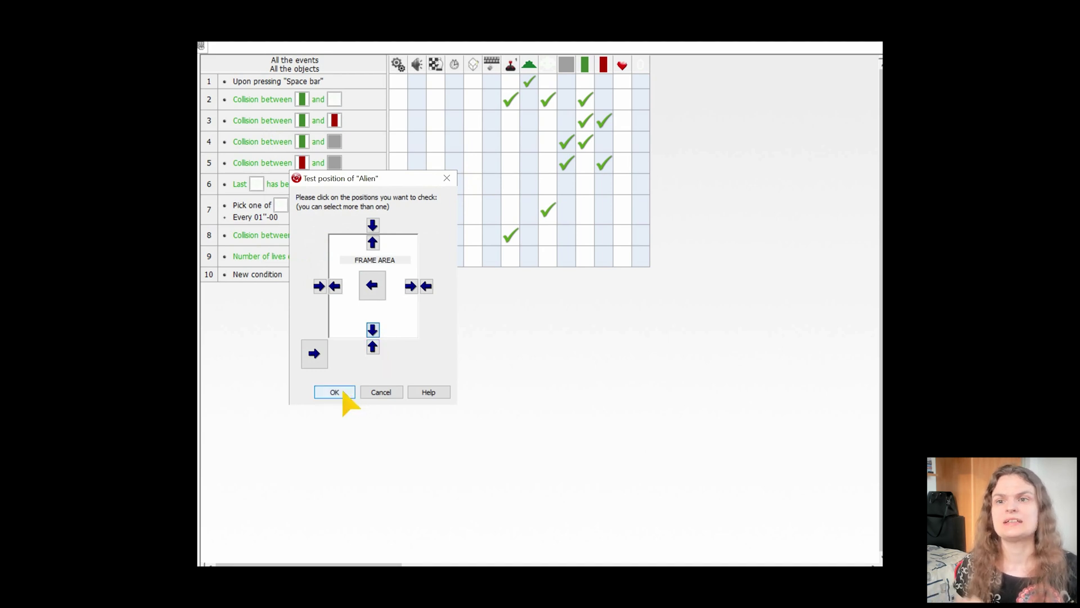
left_click(334, 392)
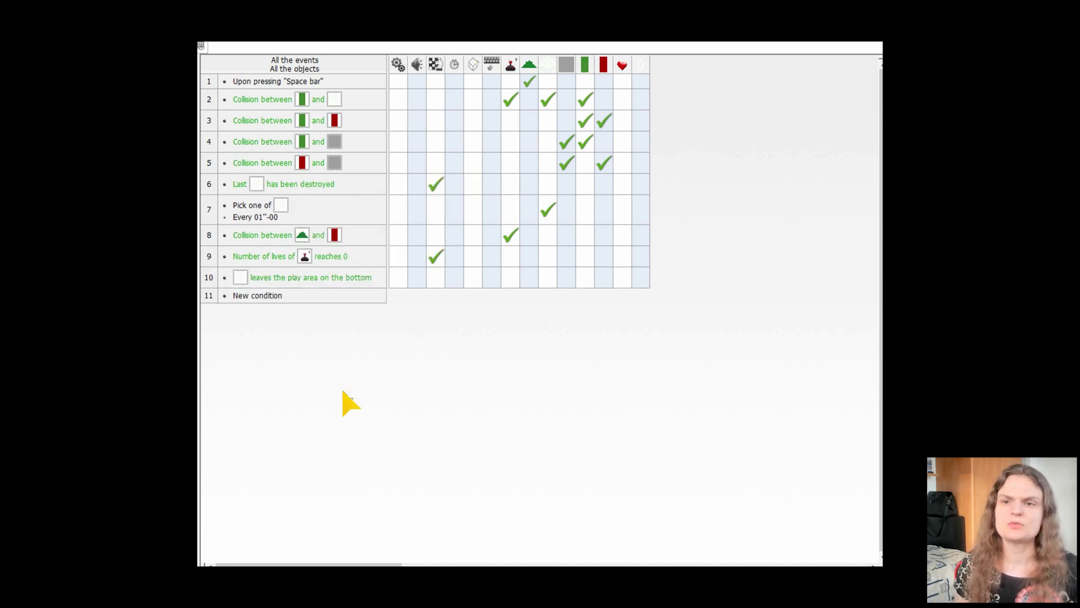
right_click(437, 279)
left_click(477, 341)
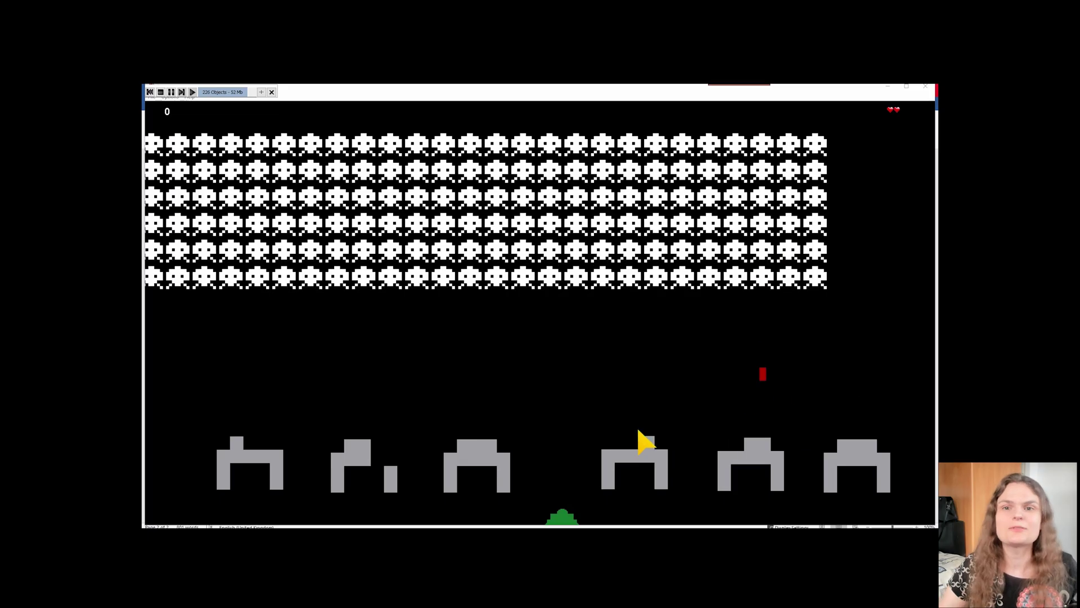
Steer the ship left and right with the arrow keys, firing Space repeatedly to shoot aliens.
key("Right")
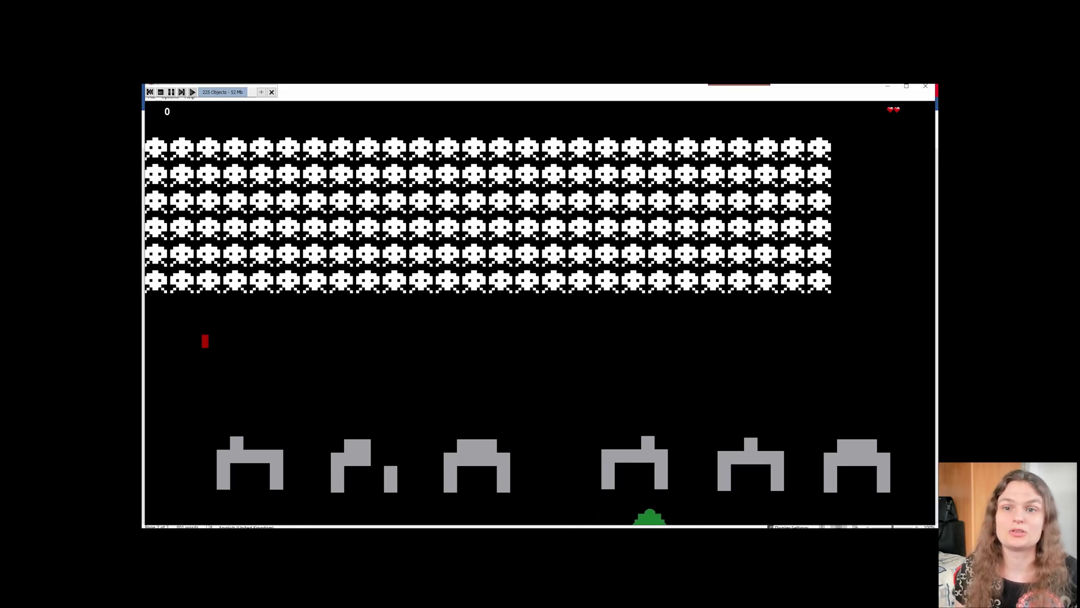
key("Right")
key("space")
key("Left")
key("space")
key("space")
key("Right")
key("space")
key("space")
key("space")
key("space")
key("Left")
key("Left")
key("Left")
key("space")
key("Right")
key("Right")
key("space")
key("space")
key("Right")
key("space")
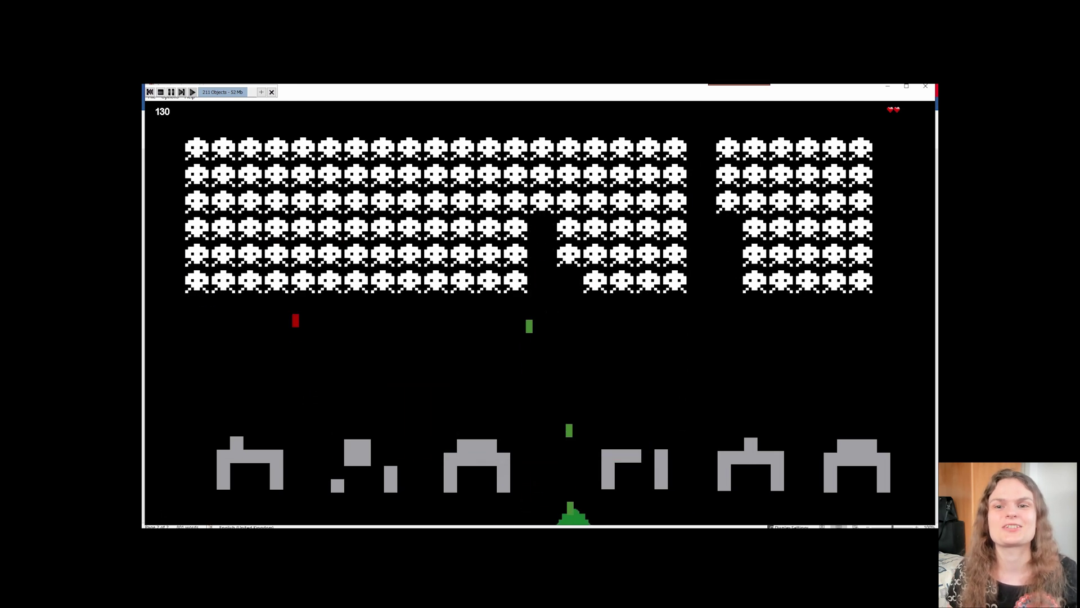
key("Left")
key("Left")
key("space")
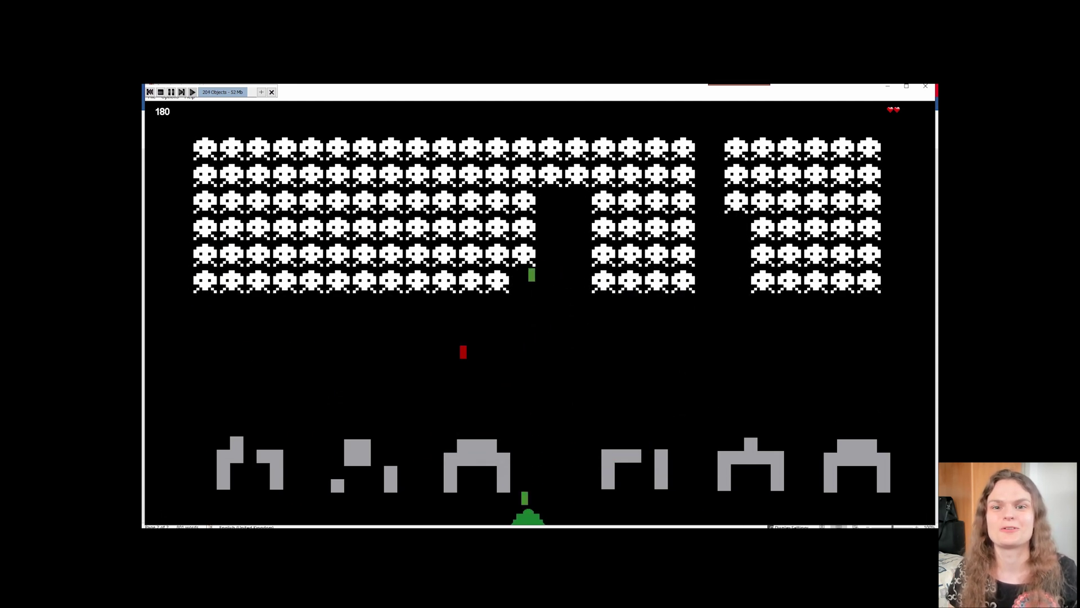